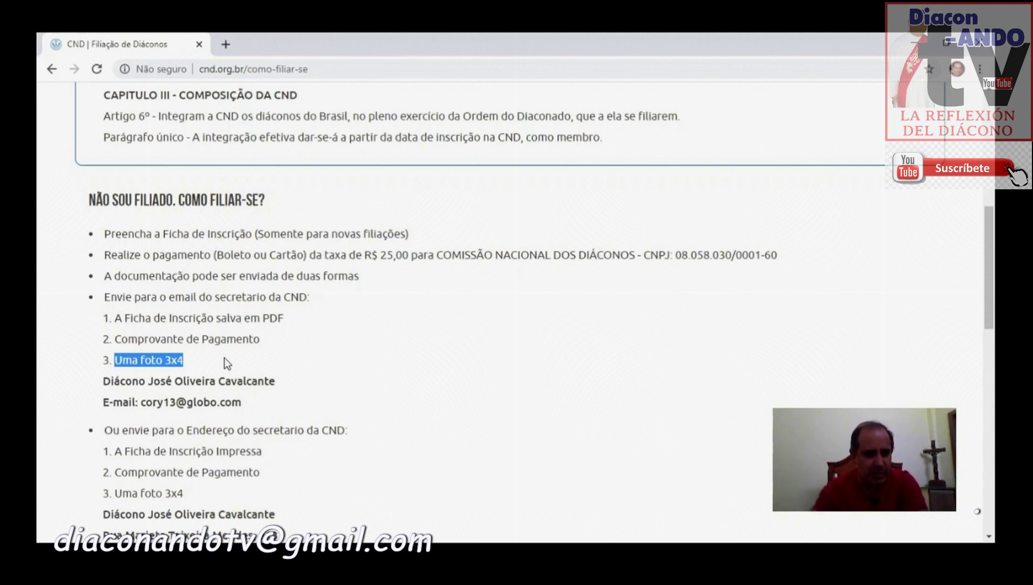
drag(145, 402, 204, 402)
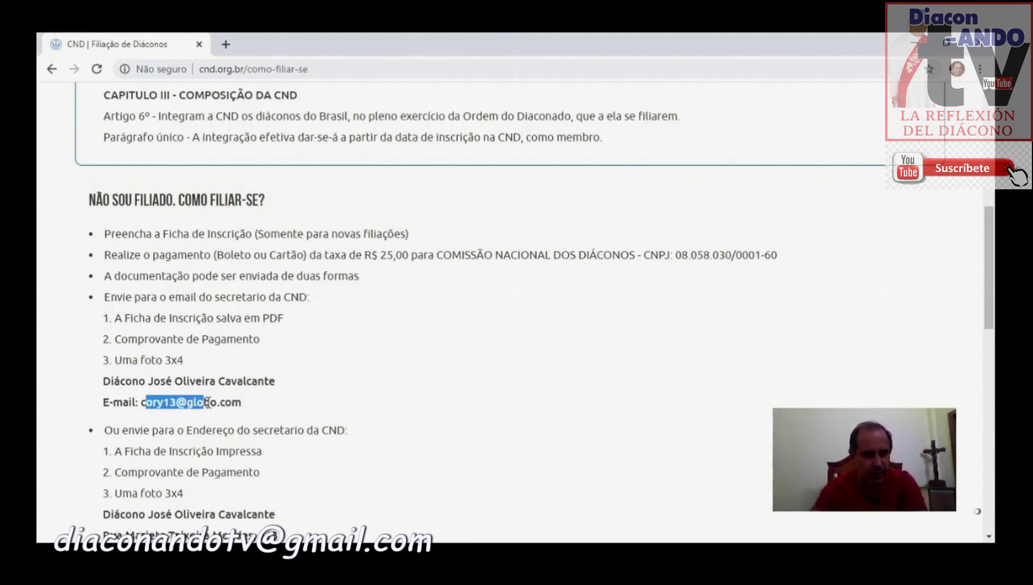
scroll(311, 403, down, 1)
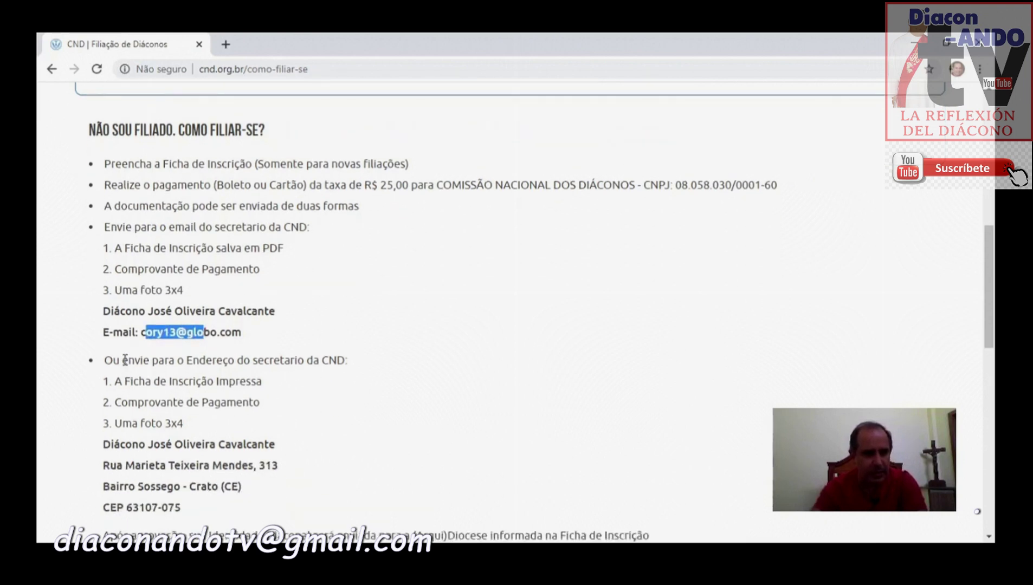
drag(123, 360, 312, 360)
drag(114, 444, 216, 487)
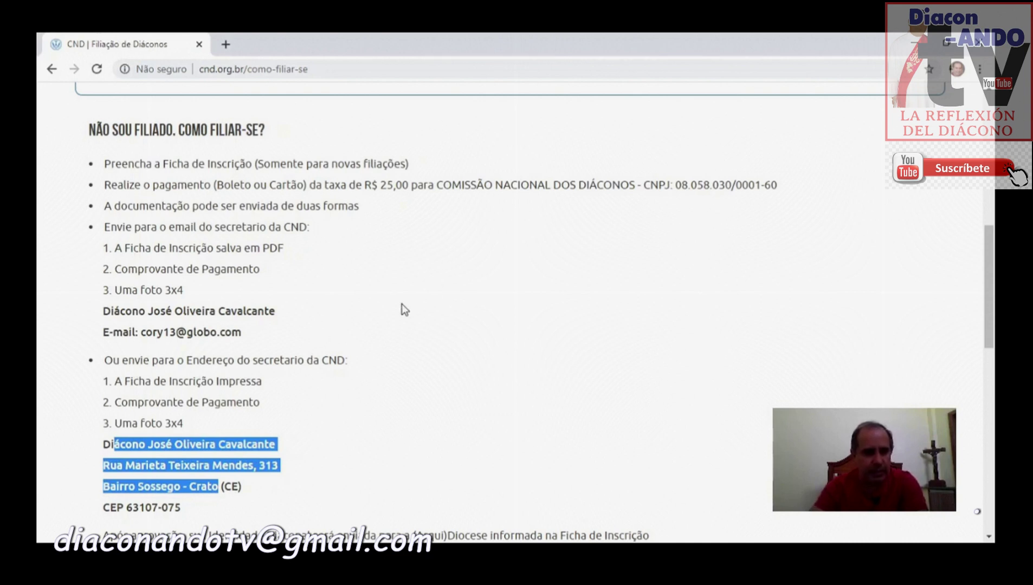
scroll(402, 306, down, 3)
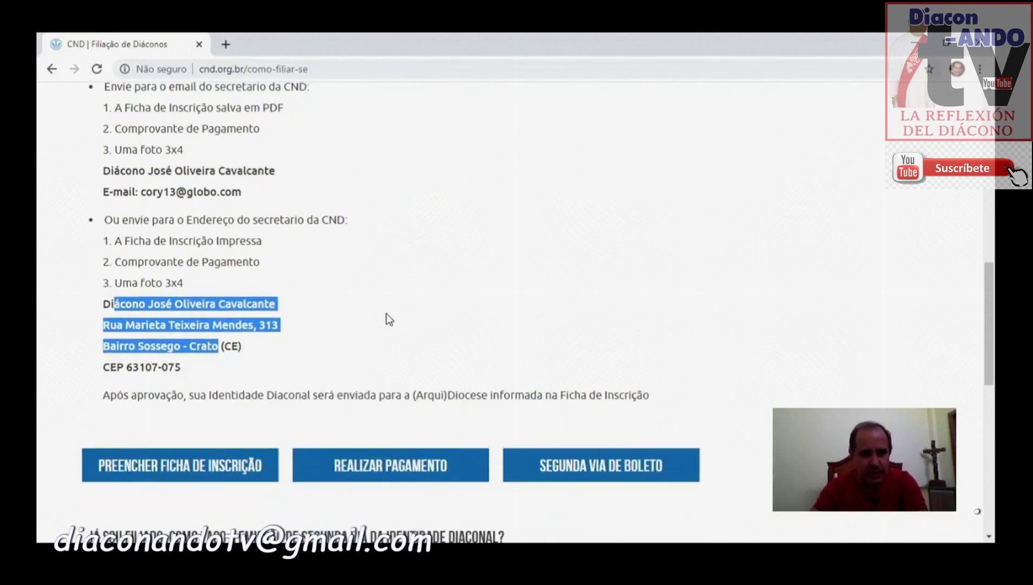
click(199, 467)
Step: Enter the applicant's full name in the Nome field of the membership form
scroll(508, 298, down, 3)
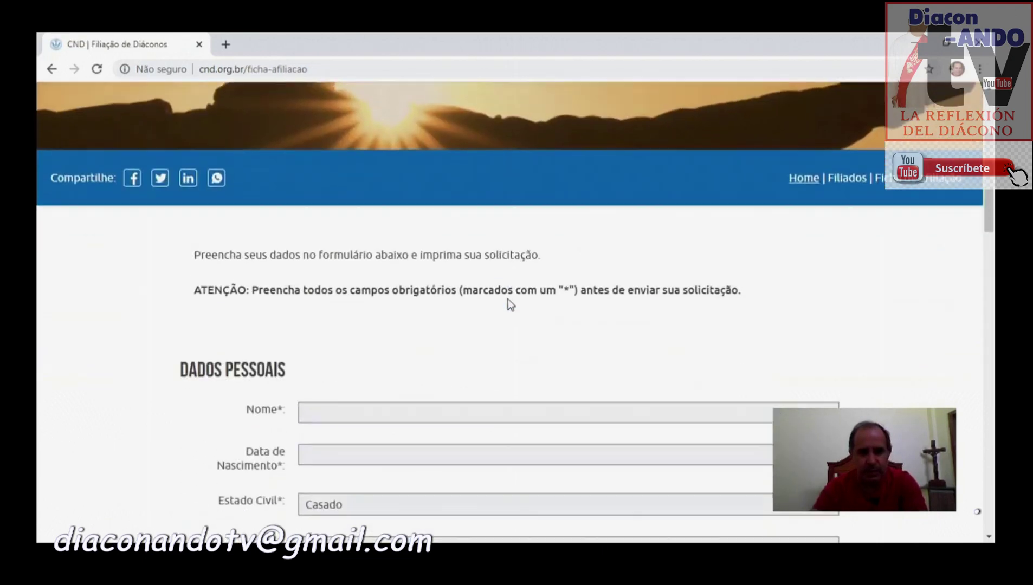
scroll(507, 299, down, 2)
click(422, 311)
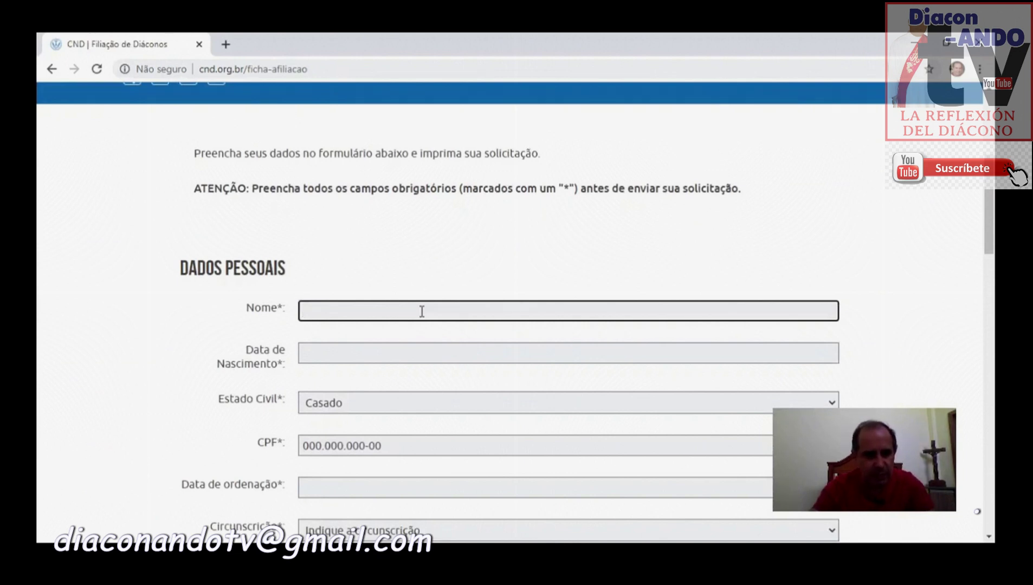
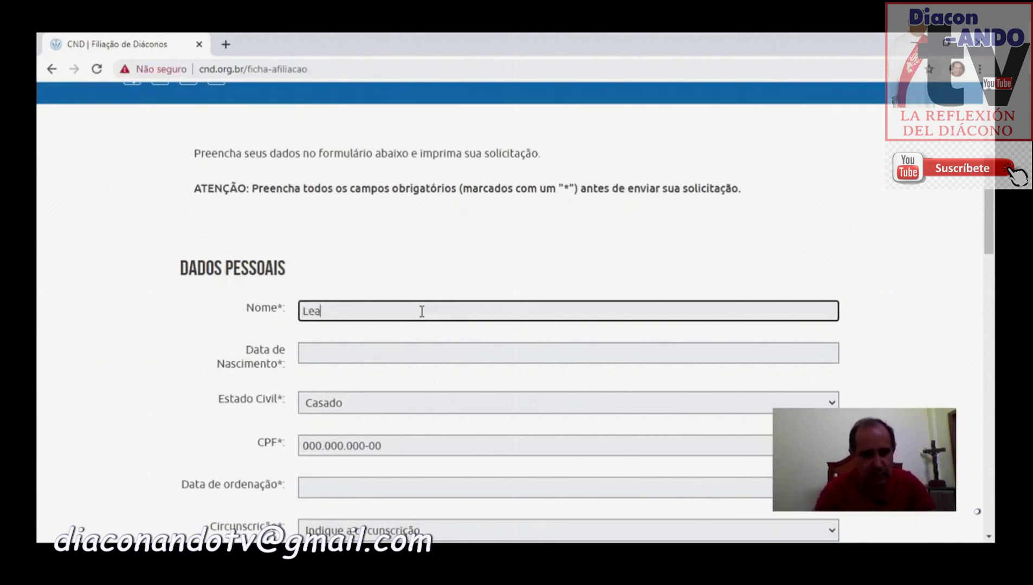
key(Tab)
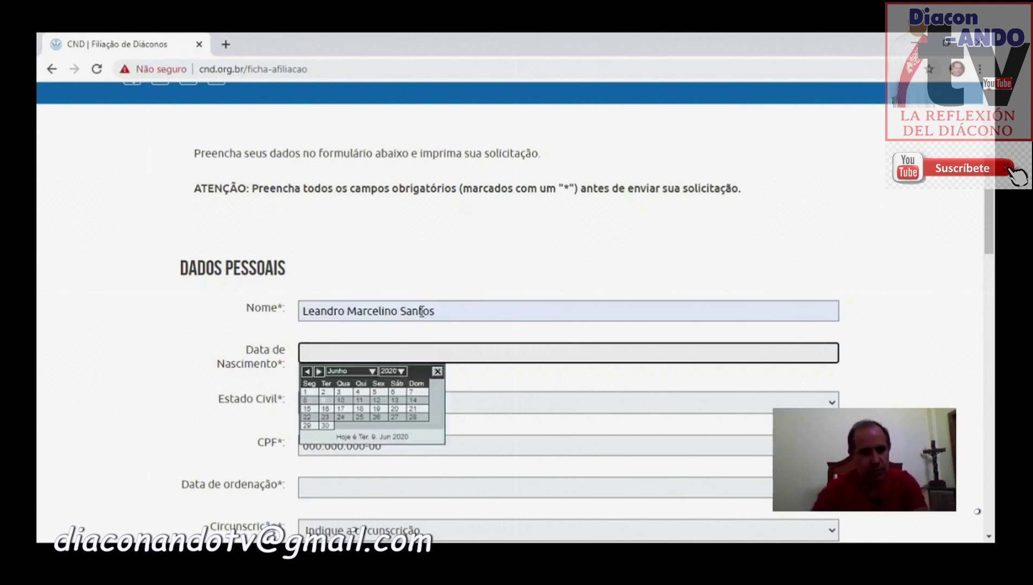
Step: Prefix the name in the Nome field with the title 'Diácono'
click(459, 310)
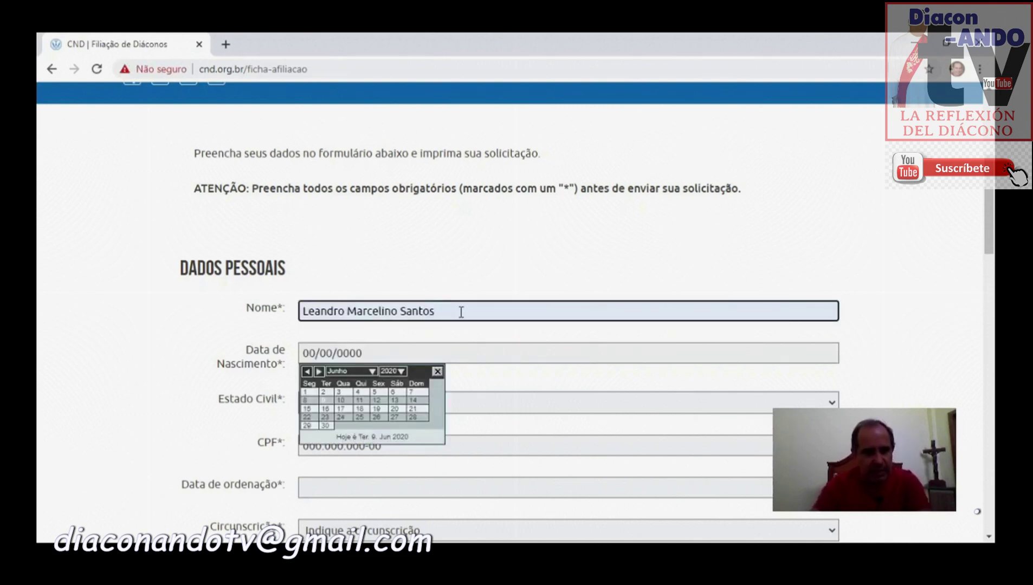
click(437, 372)
click(459, 305)
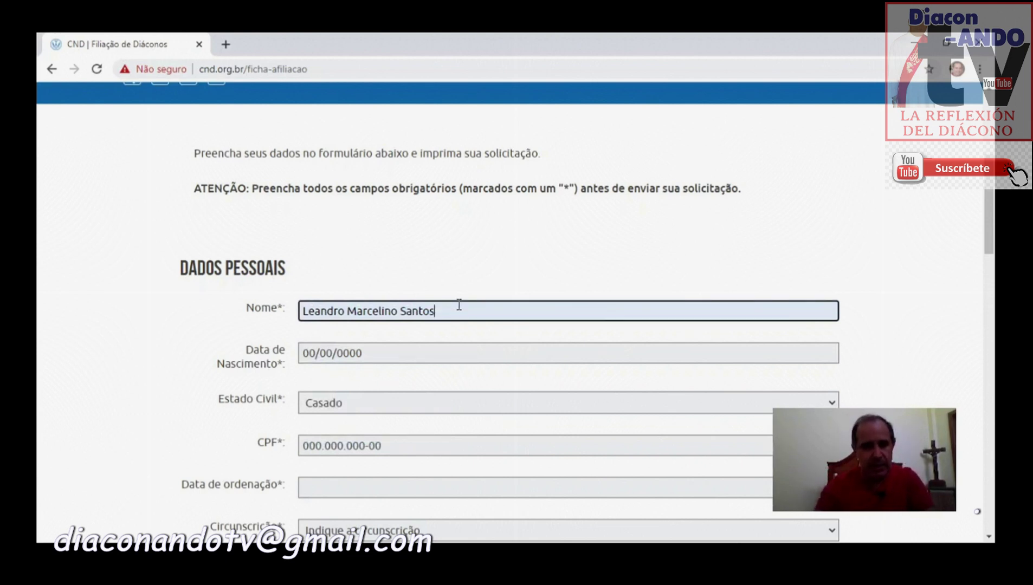
key(Home)
text(Di)
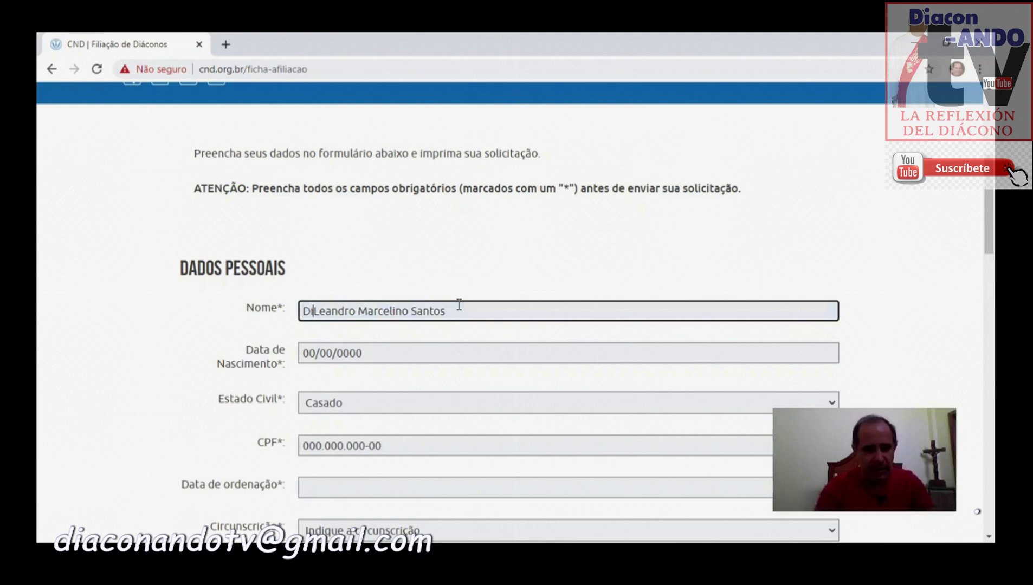
text(ácono)
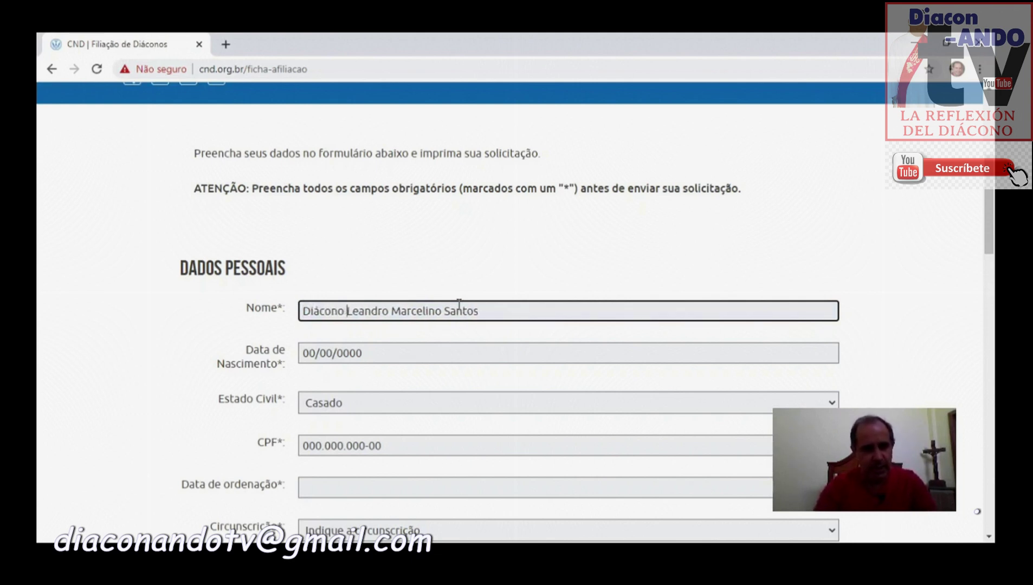
key(shift+Left)
key(shift+Left)
key(shift+Left)
key(shift+Left)
key(shift+Left)
key(shift+Left)
key(shift+Left)
key(shift+Left)
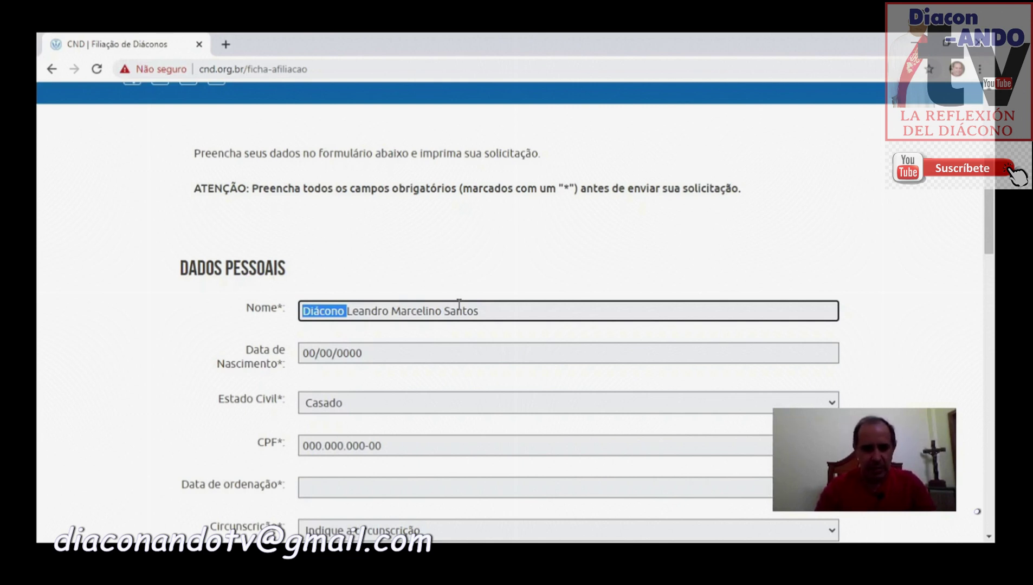
Step: Delete the 'Diácono' title from the start of the Nome field
key(Left)
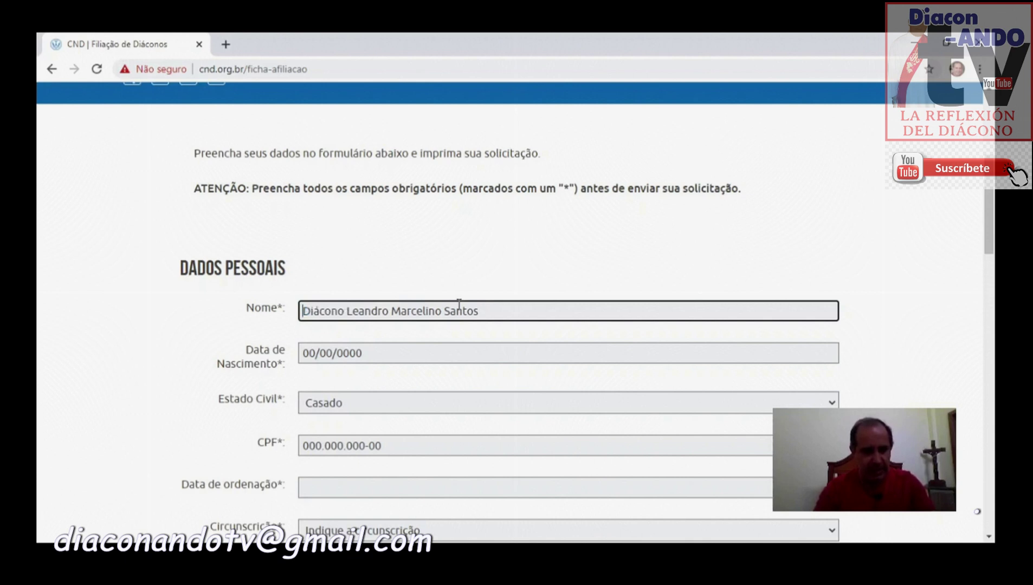
key(shift+Right)
key(shift+Right)
key(shift+Right)
key(shift+Right)
key(shift+Right)
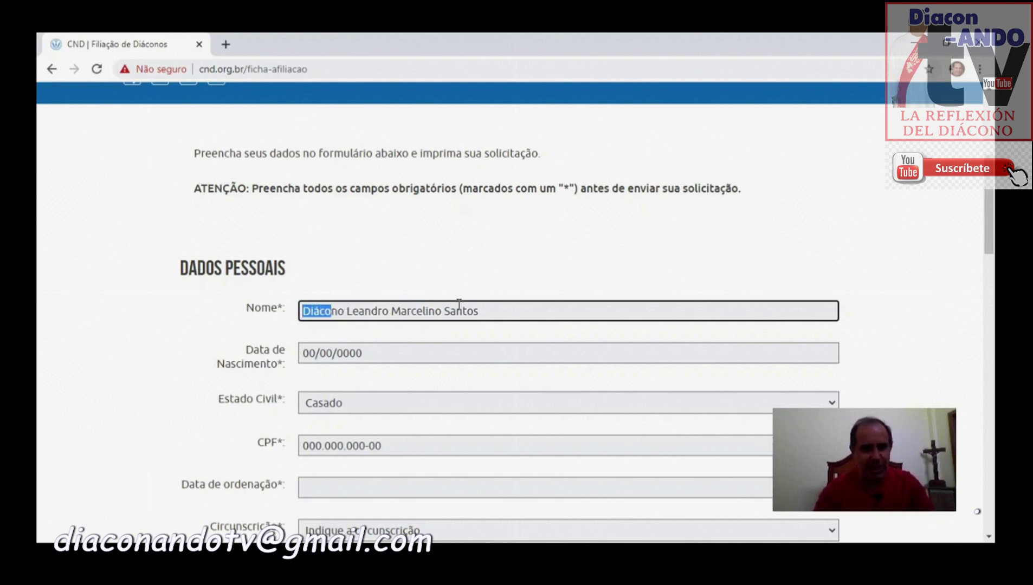
key(shift+Right)
key(shift+Right)
key(shift+Right)
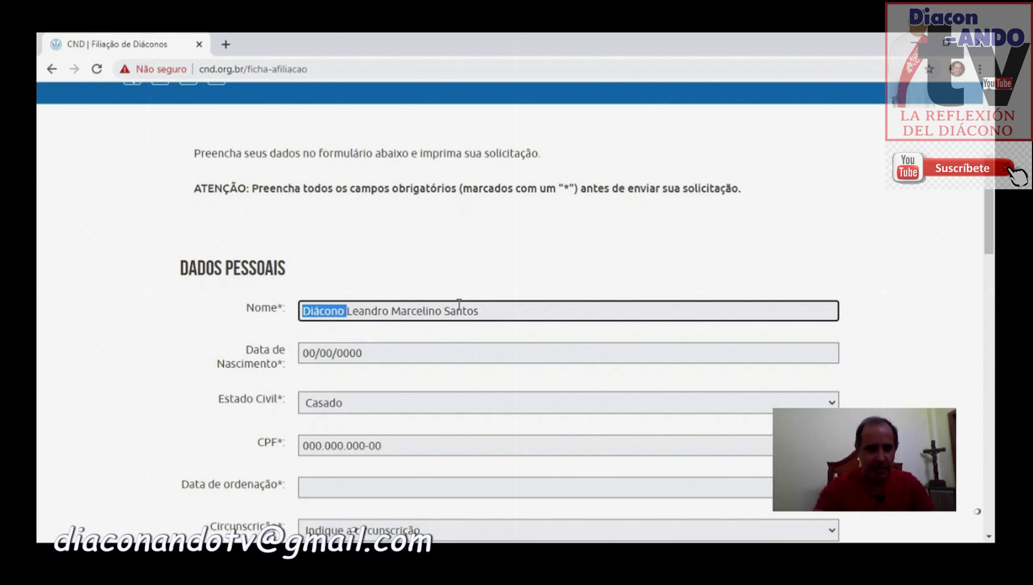
key(BackSpace)
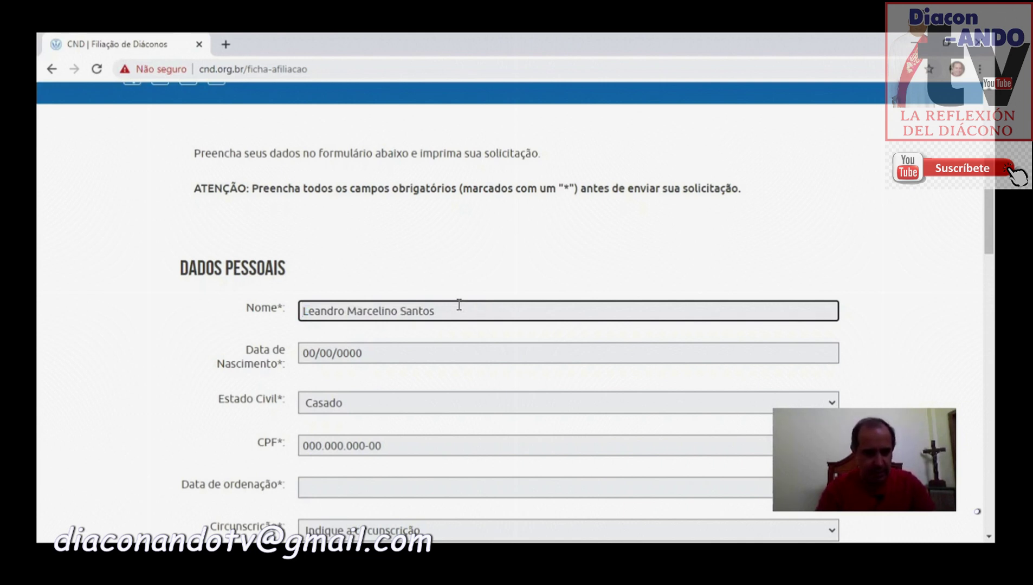
key(shift+Right)
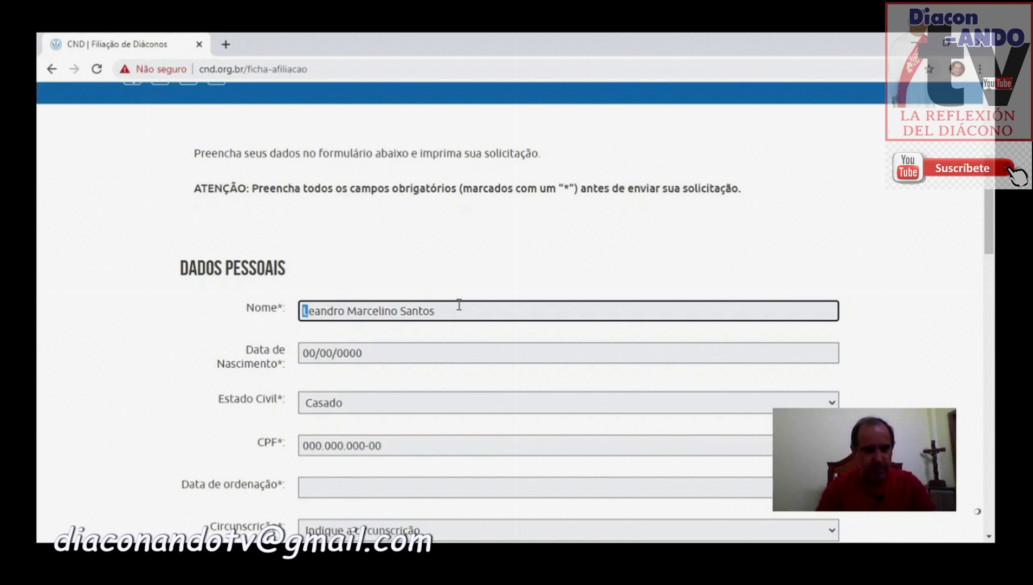
key(Right)
key(shift+Right)
key(shift+Right)
key(shift+Right)
key(shift+Right)
key(shift+Right)
key(shift+Right)
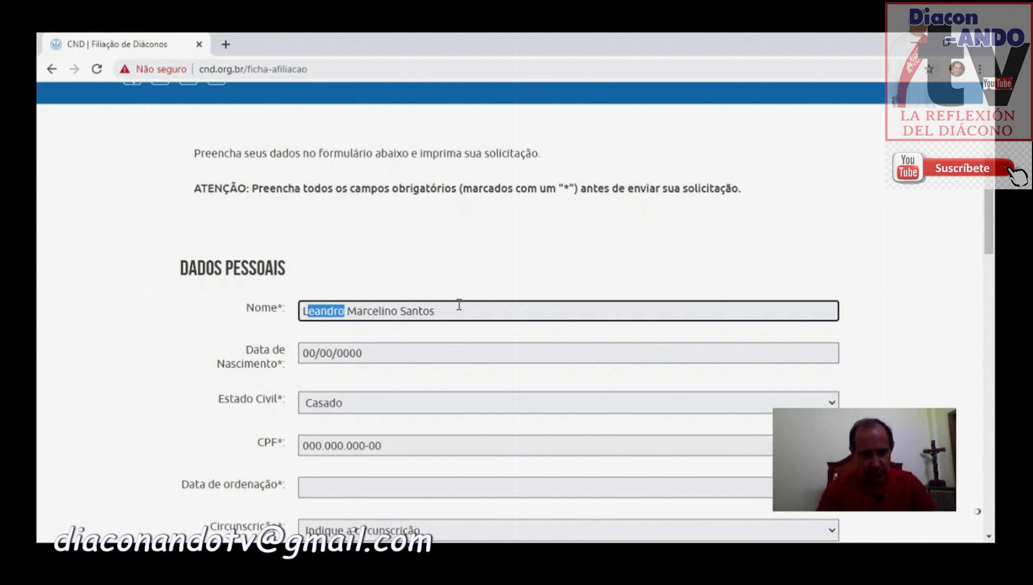
key(Right)
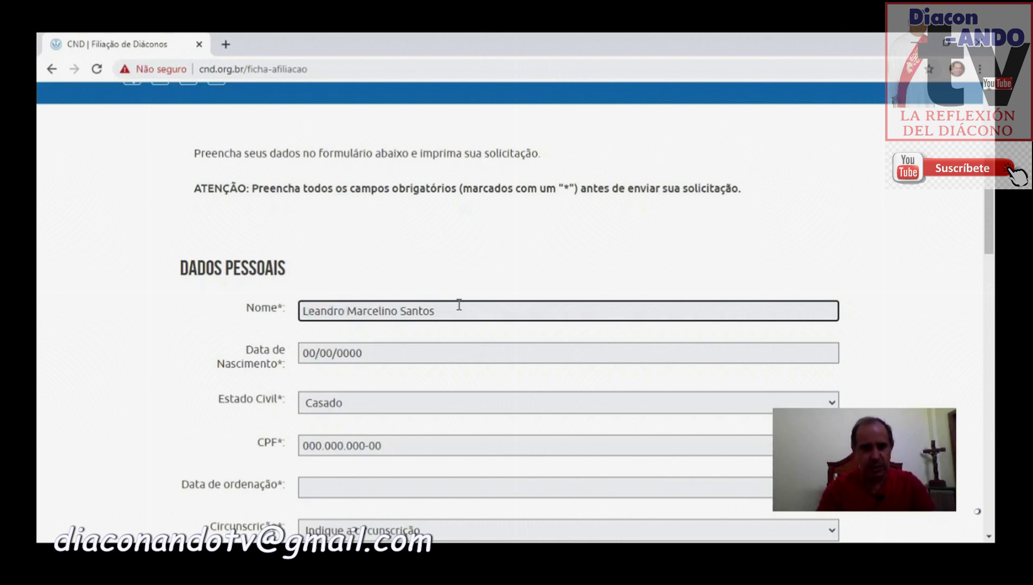
Step: Restore the applicant's full name in Nome and type the date of birth
key(ctrl+a)
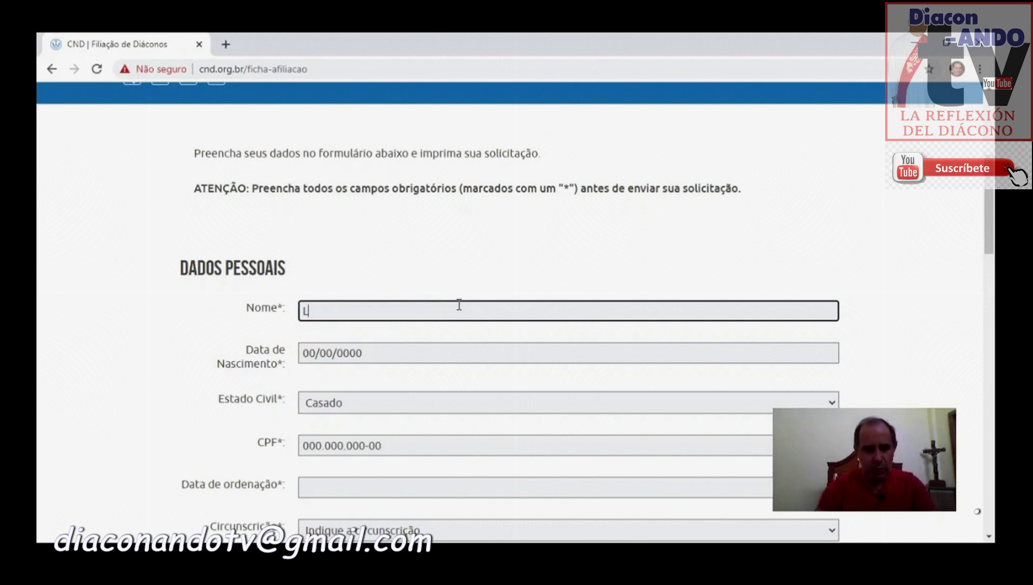
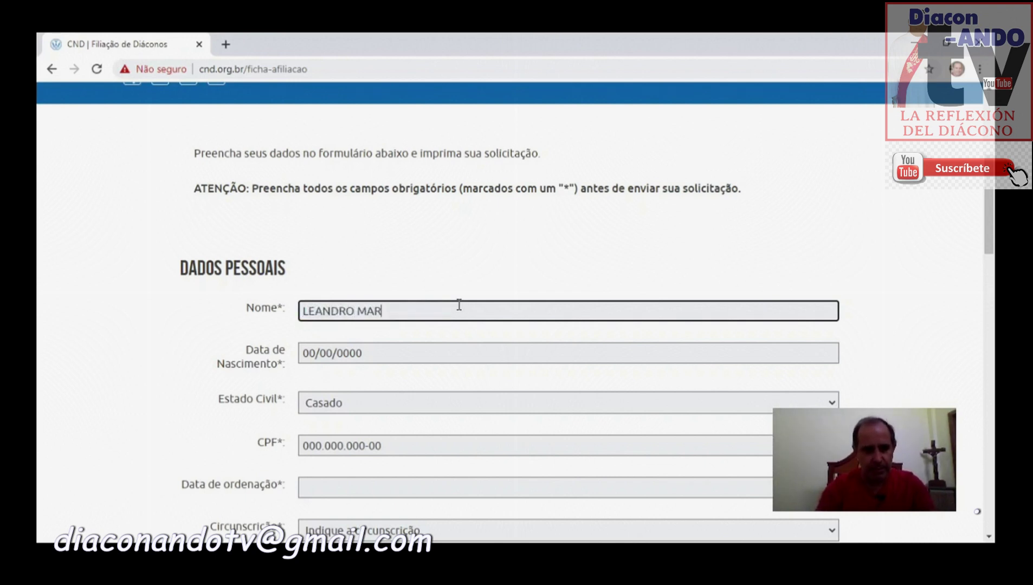
key(ctrl+z)
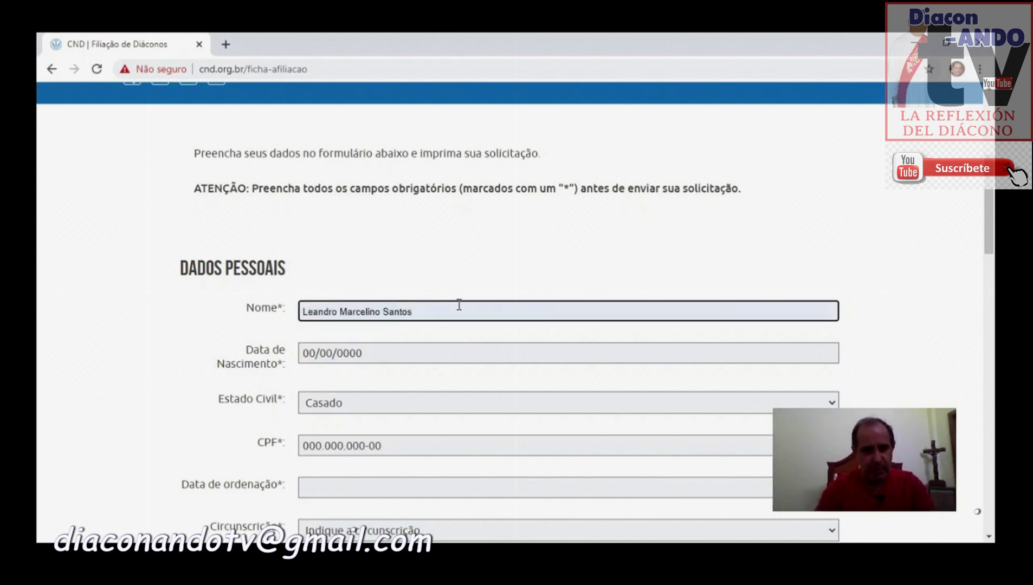
key(Tab)
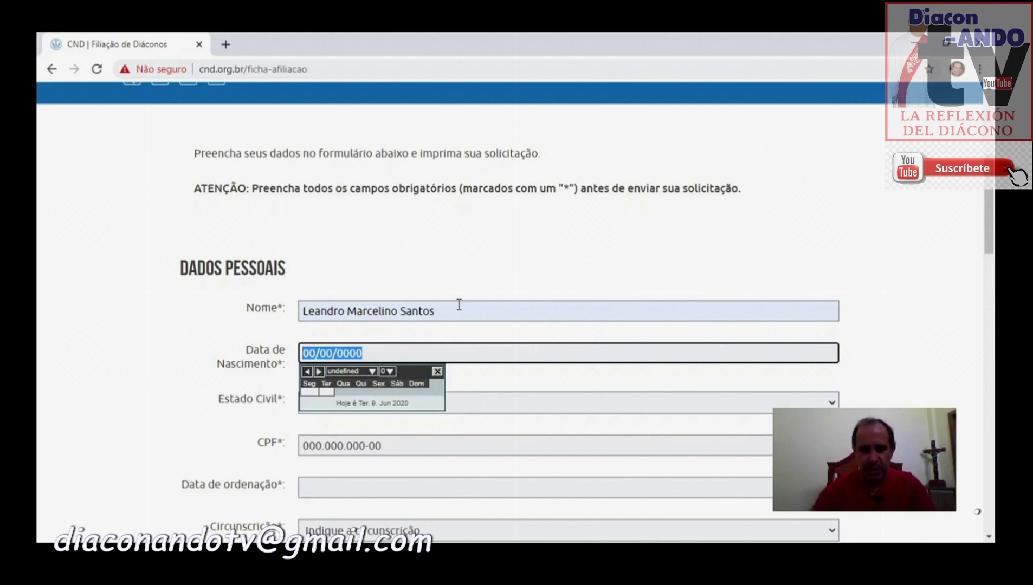
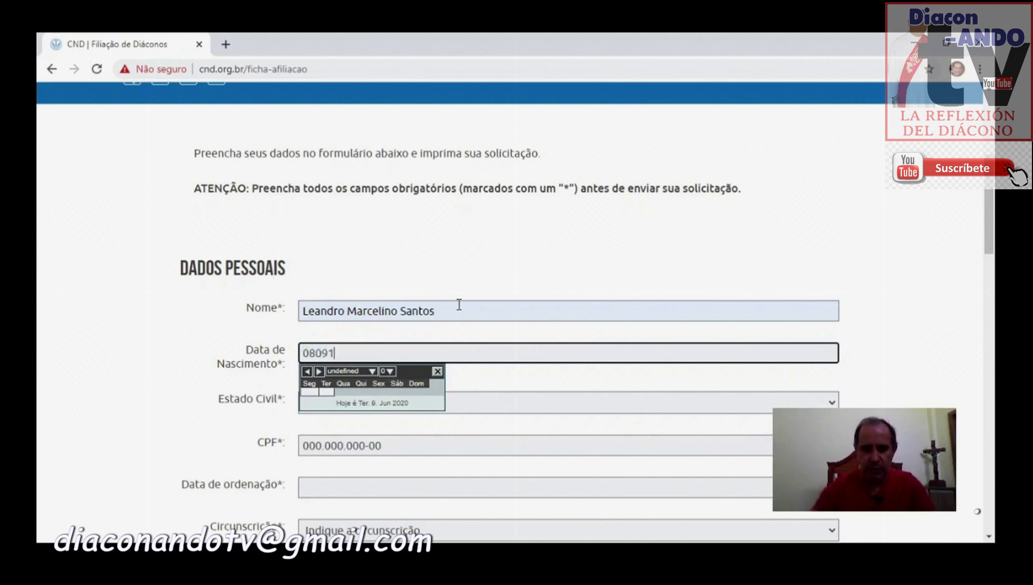
Step: Set Estado Civil to Casado and paste the applicant's CPF number
key(Tab)
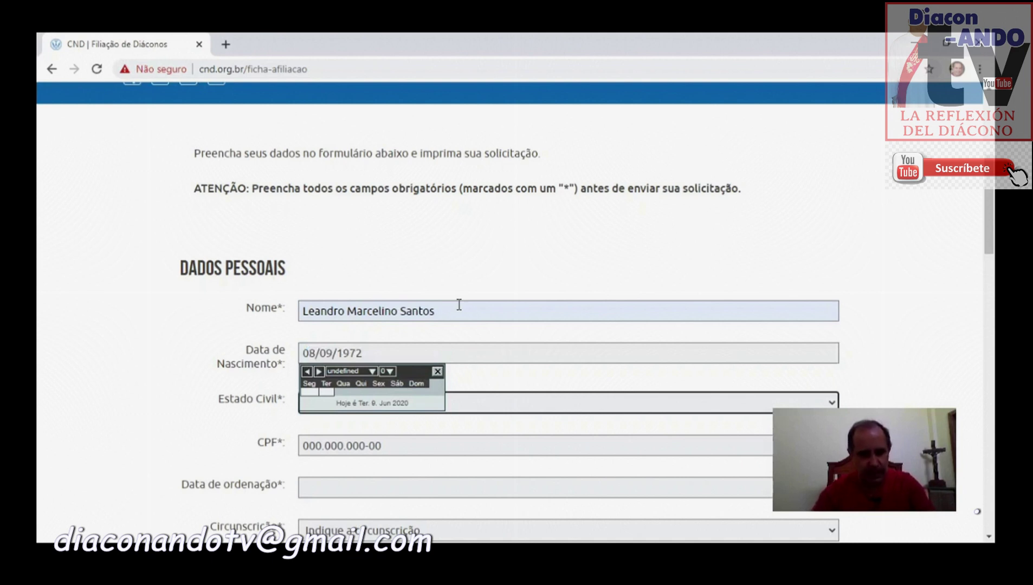
key(c)
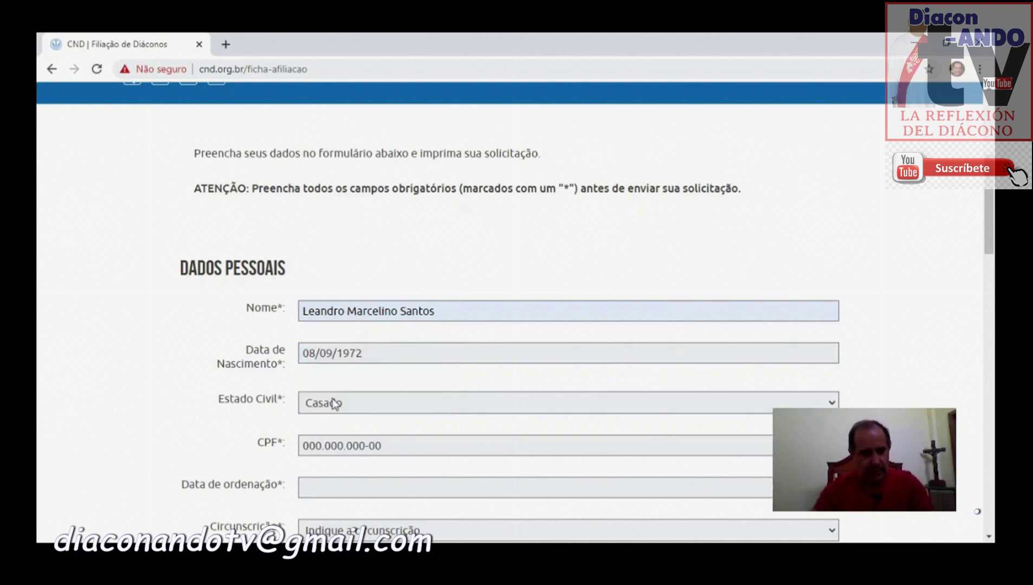
click(397, 447)
text(00000000000)
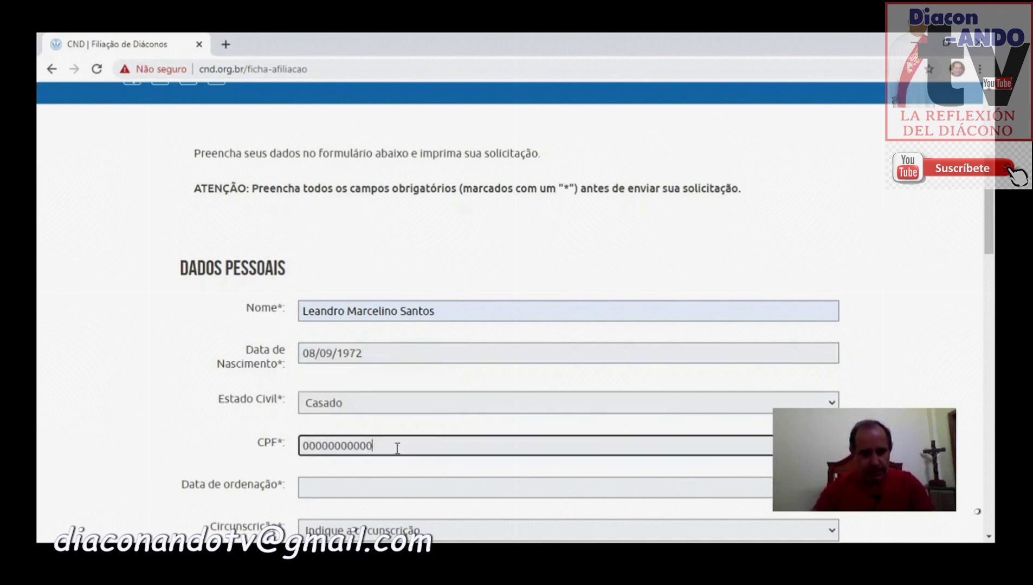
key(Tab)
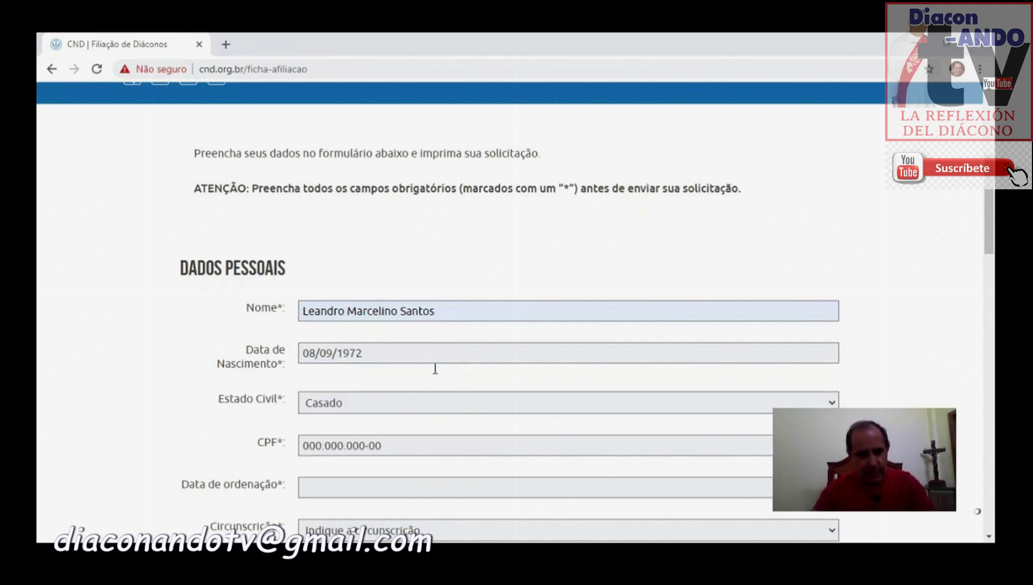
click(336, 447)
drag(390, 447, 262, 451)
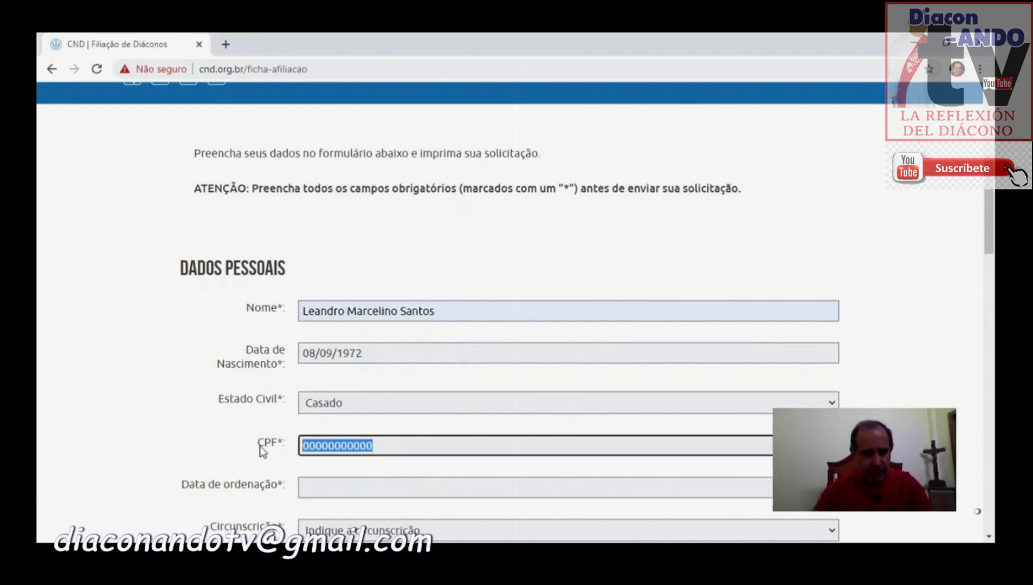
key(ctrl+v)
Step: Enter 05/05/2013 as the Data de ordenação and dismiss the calendar
key(Tab)
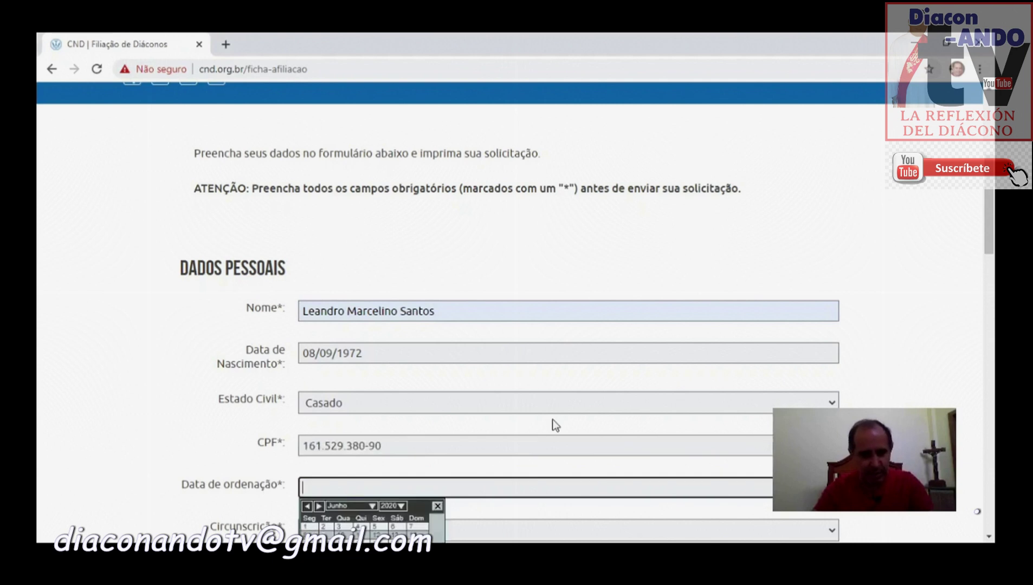
text(05/05/2013)
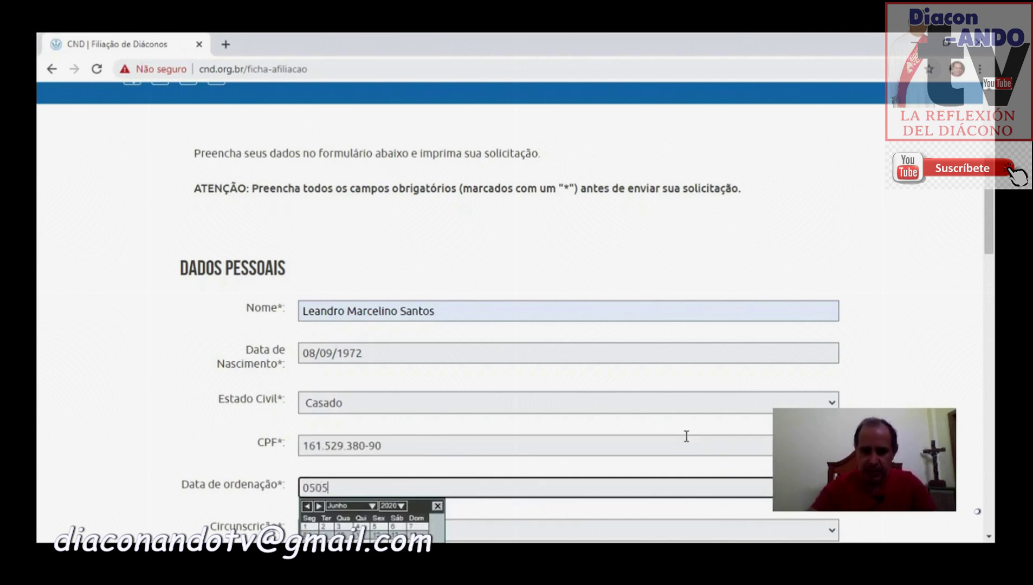
key(Tab)
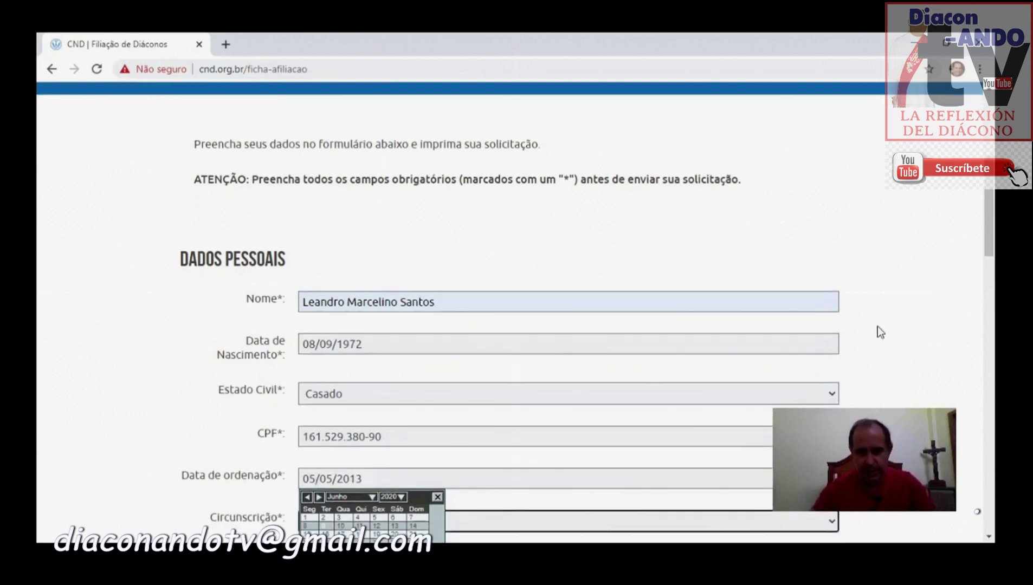
scroll(422, 298, down, 3)
click(446, 332)
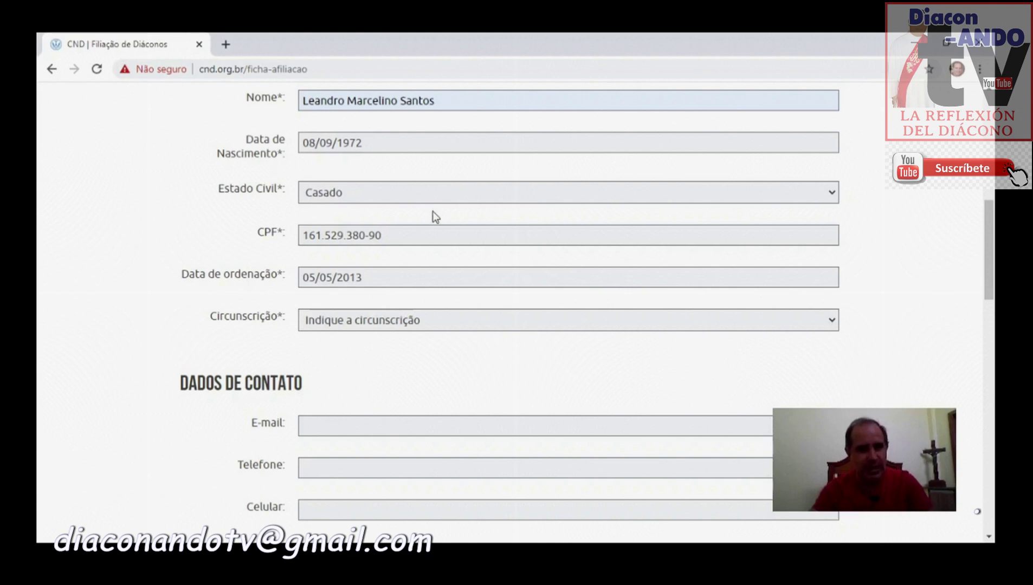
Step: Choose 'Diocese de Mogi das Cruzes' in the Circunscrição dropdown
click(431, 83)
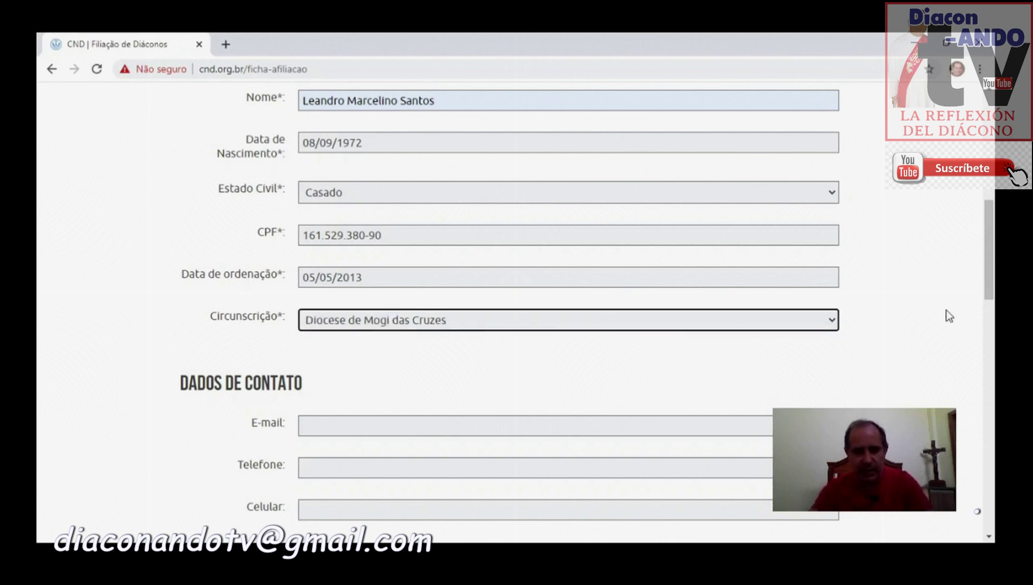
click(929, 300)
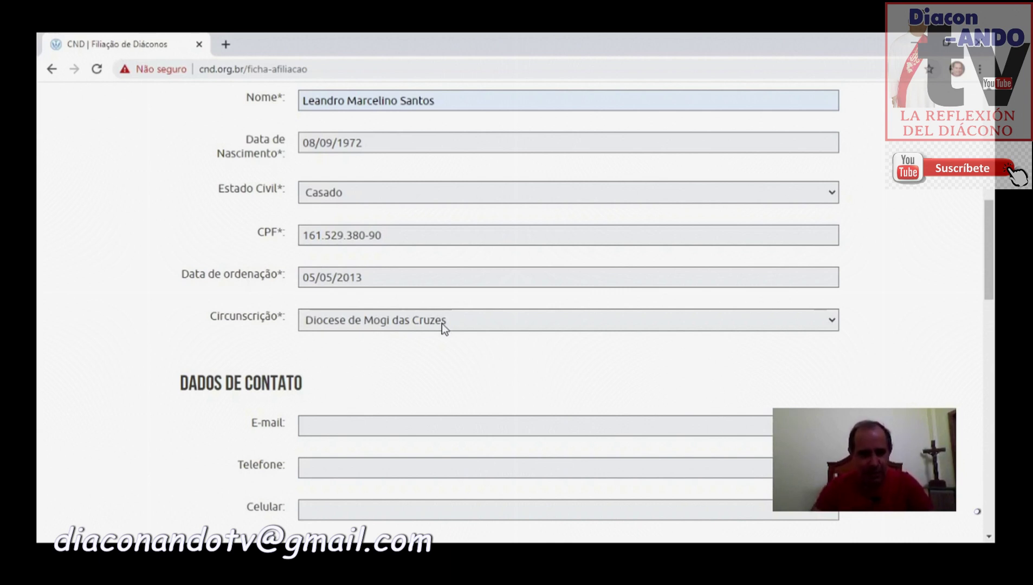
click(442, 310)
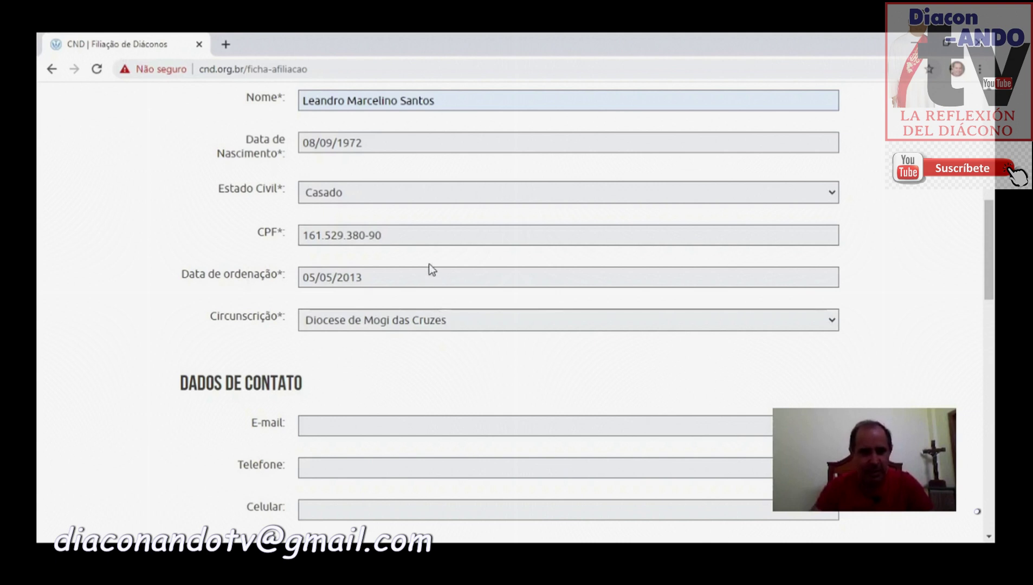
click(423, 352)
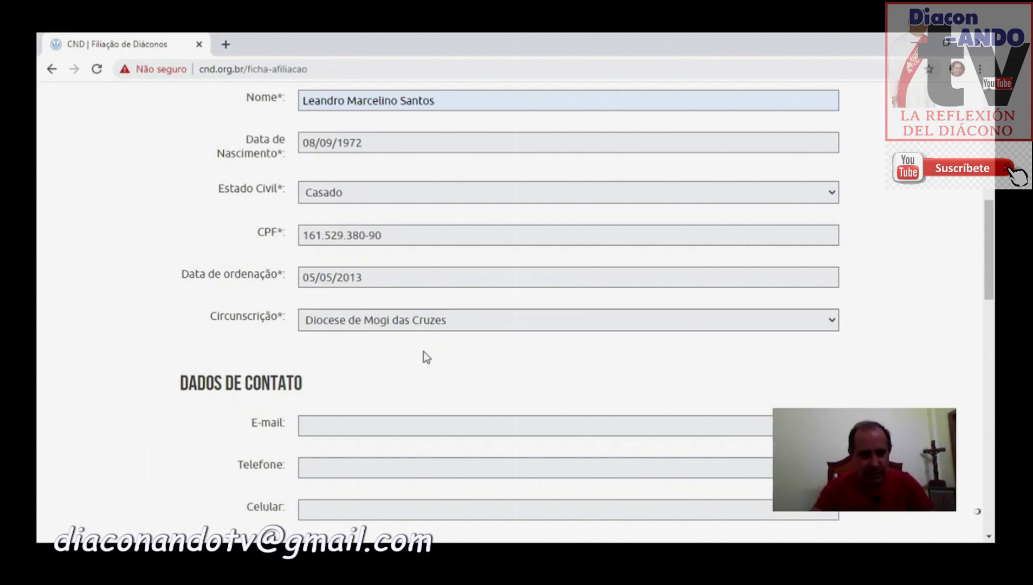
scroll(423, 352, down, 3)
Step: Fill in the contact e-mail, landline and mobile phone numbers
click(345, 288)
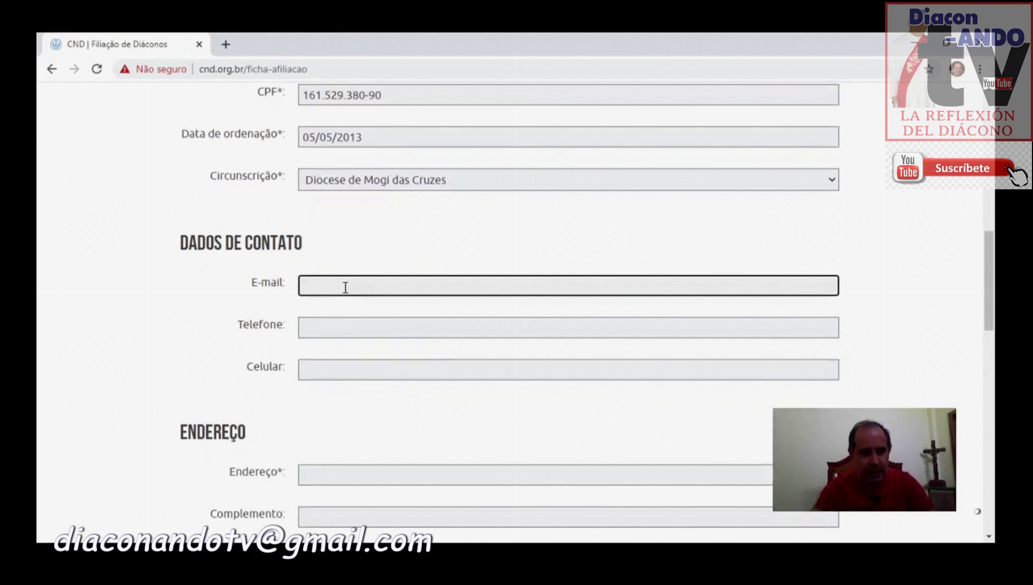
click(384, 343)
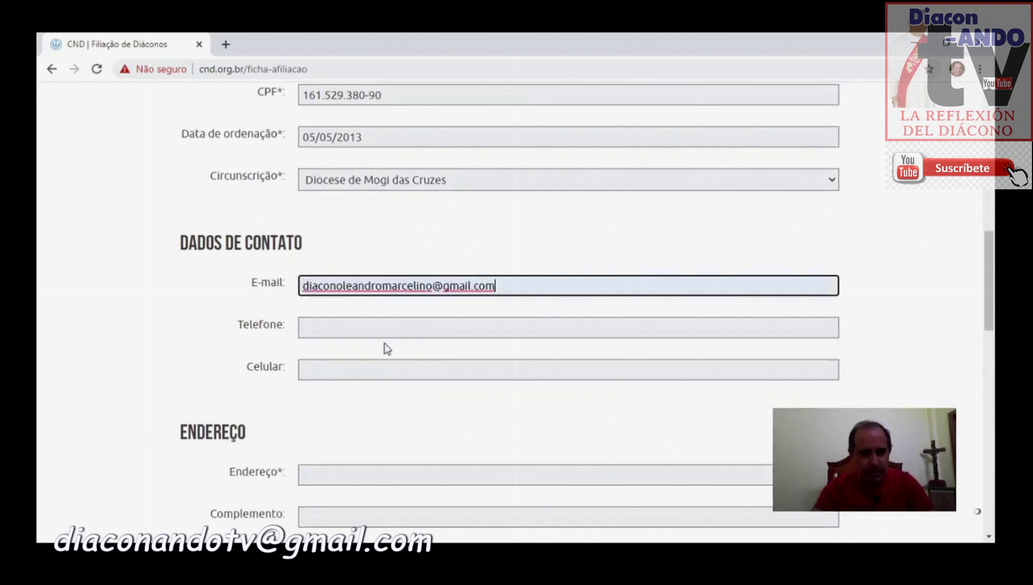
click(362, 324)
click(350, 369)
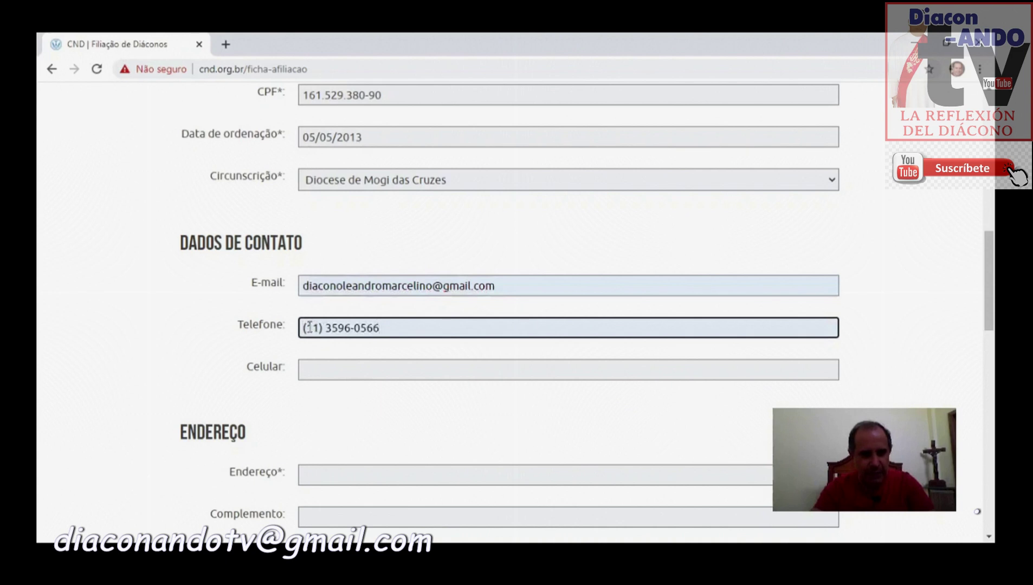
click(327, 370)
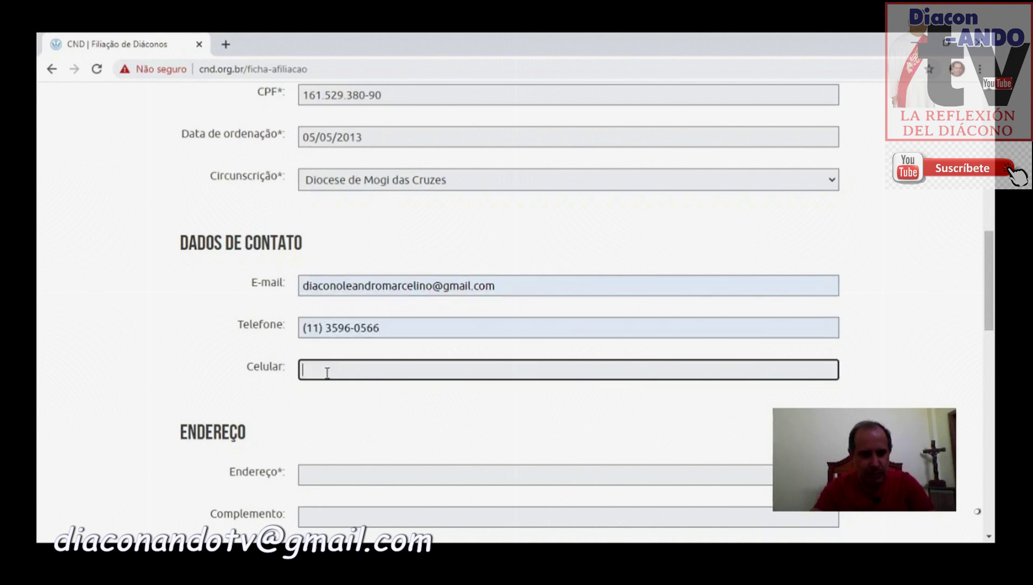
scroll(385, 396, down, 1)
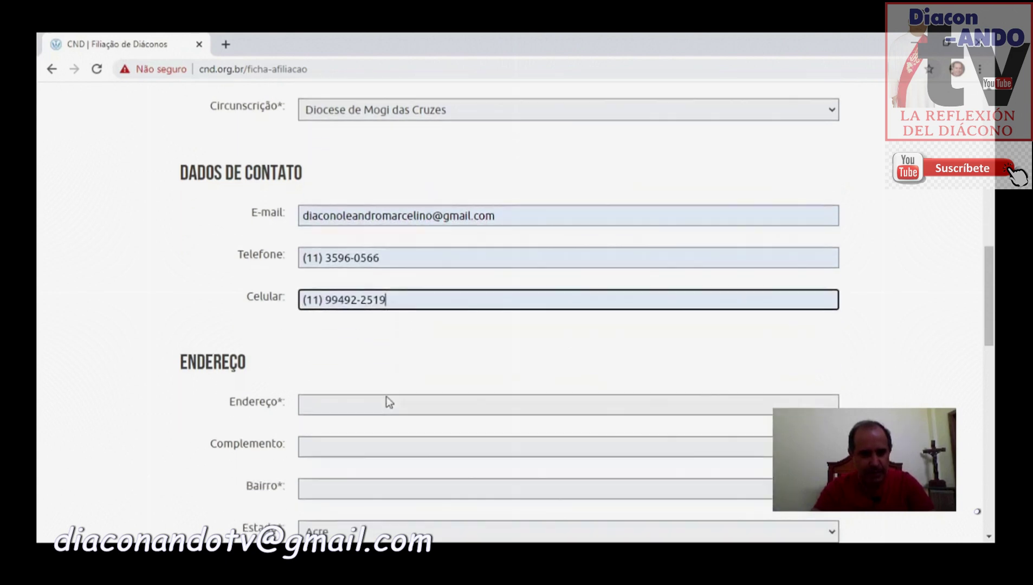
scroll(386, 401, down, 2)
Step: Enter the street address, neighbourhood and postal code (CEP)
click(345, 265)
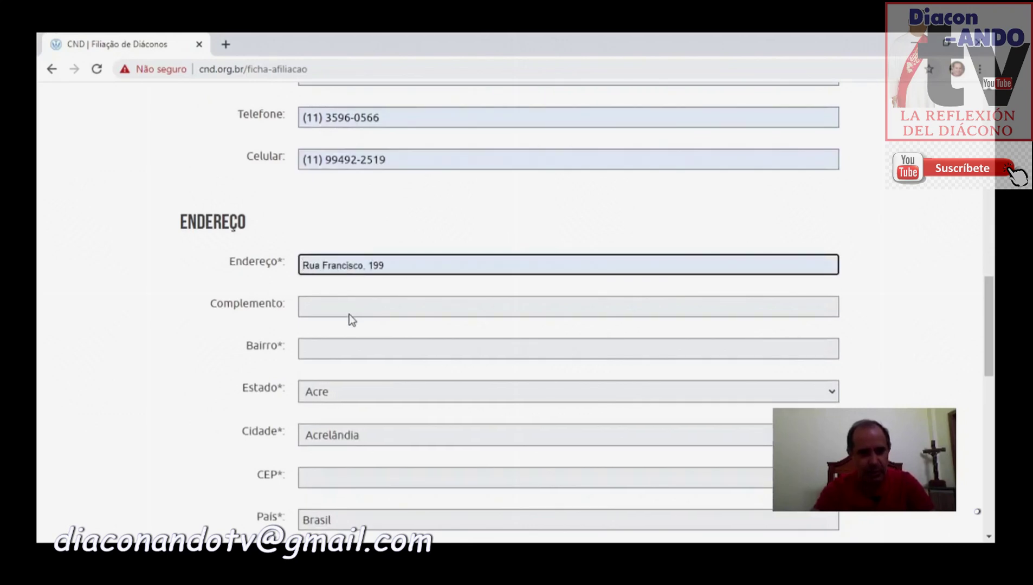
click(350, 361)
click(357, 350)
scroll(368, 363, down, 2)
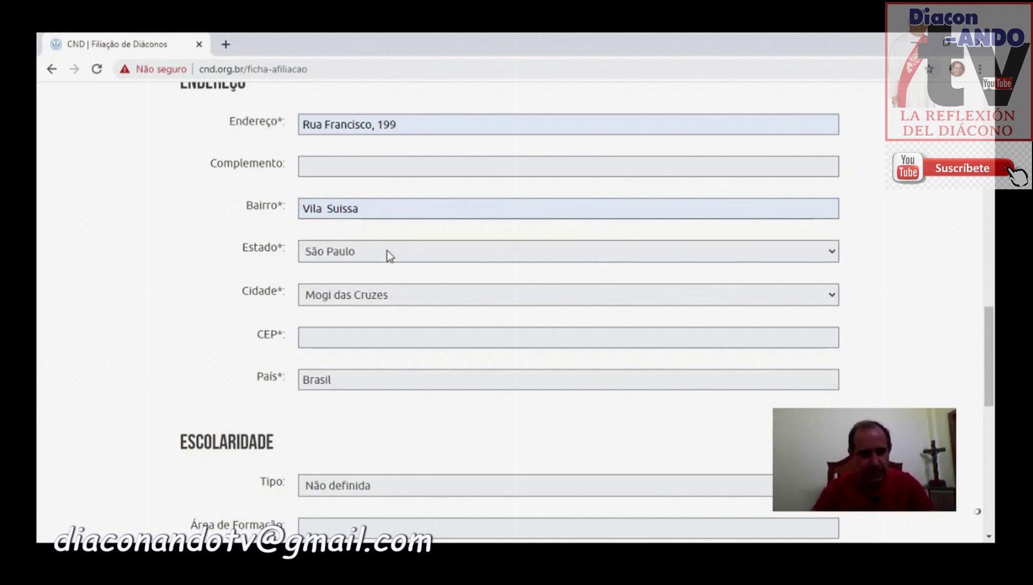
click(367, 337)
text(08810-20)
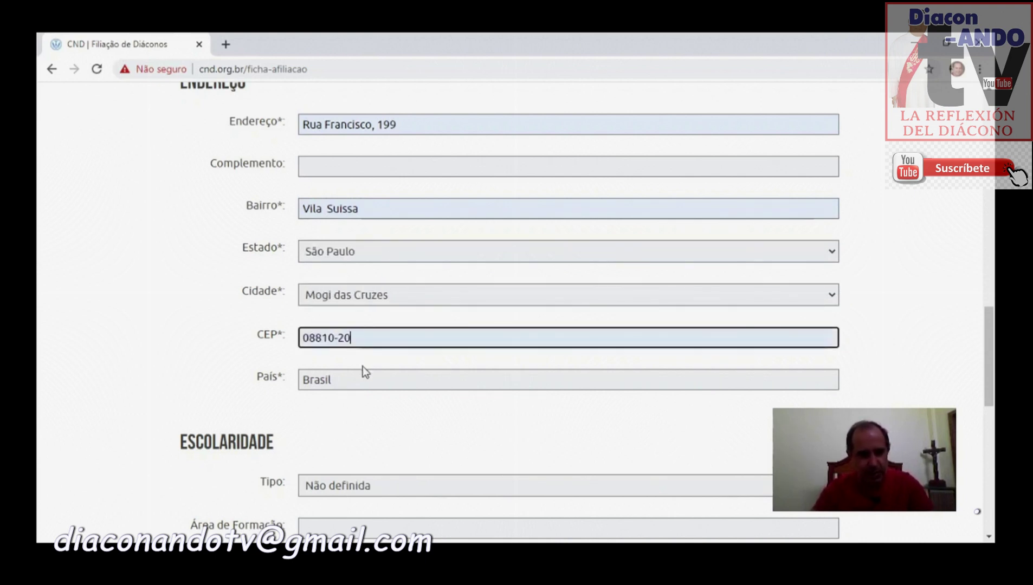
scroll(446, 401, down, 5)
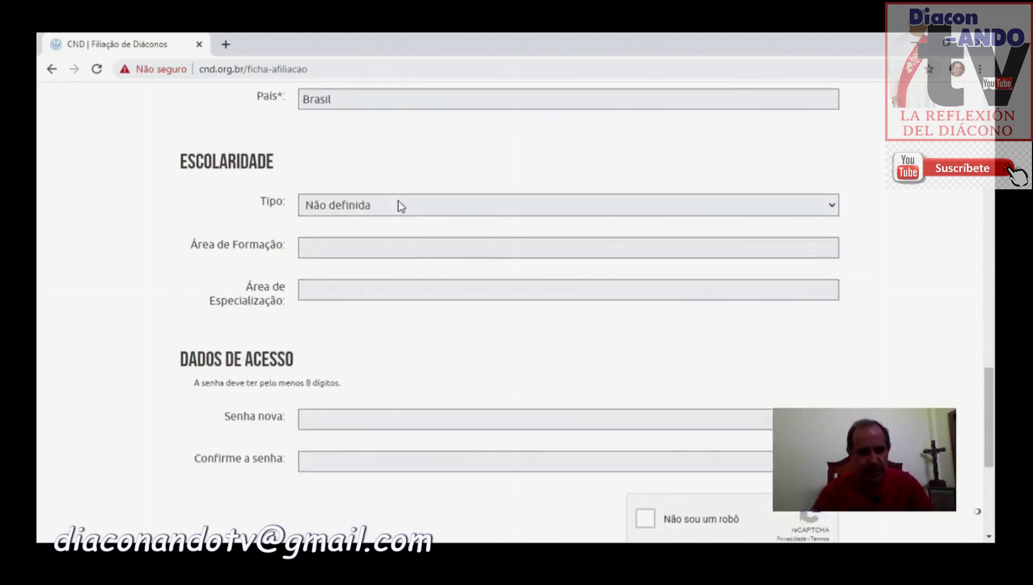
Step: Enter Administração as Área de Formação and Gestão de Projetos as specialisation
key(s)
click(352, 240)
text(Administração)
click(352, 281)
text(Gestão de Projetos)
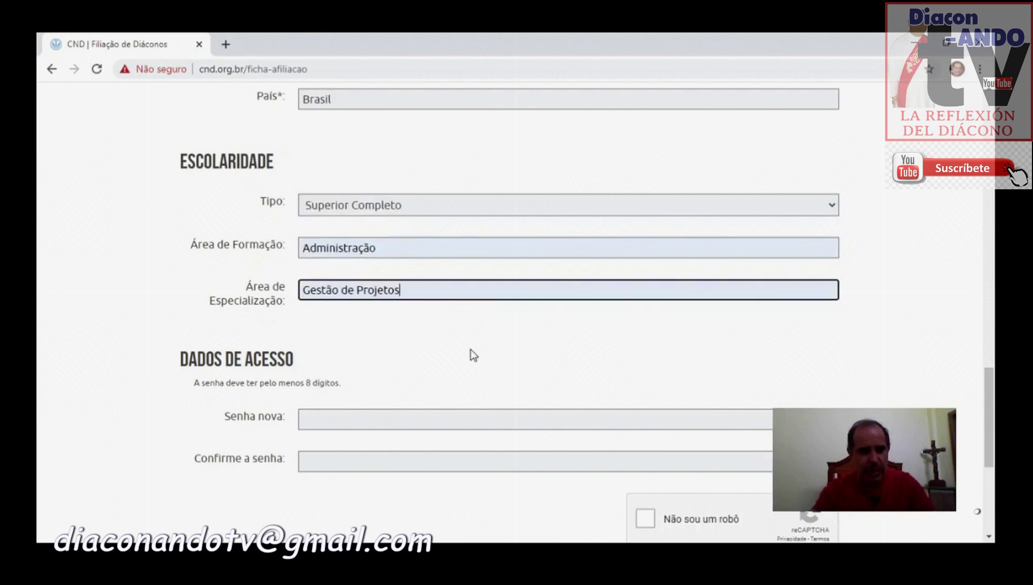
Step: Type and confirm the account password, and set the education Tipo to Mestrado
click(404, 421)
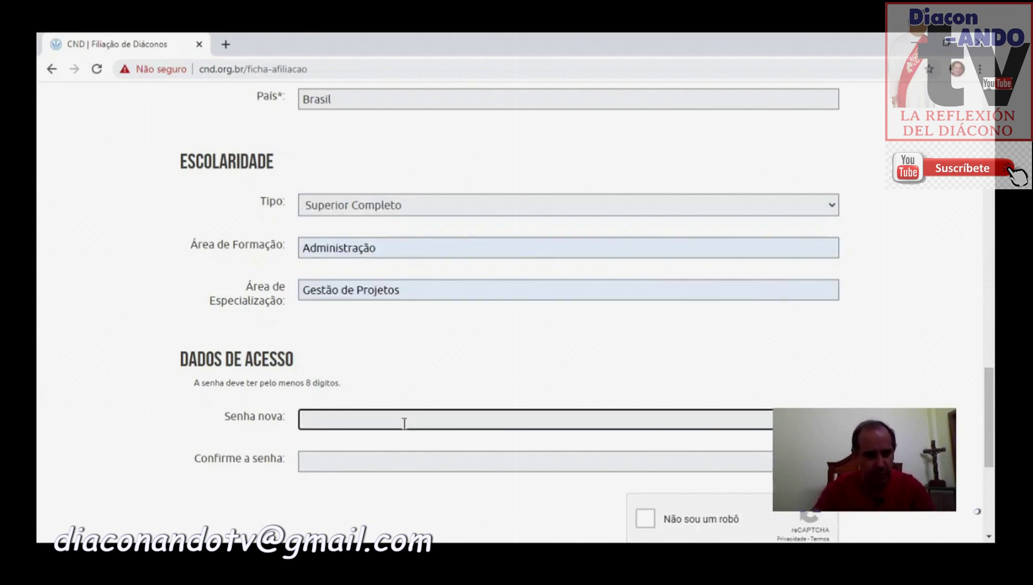
text(*******)
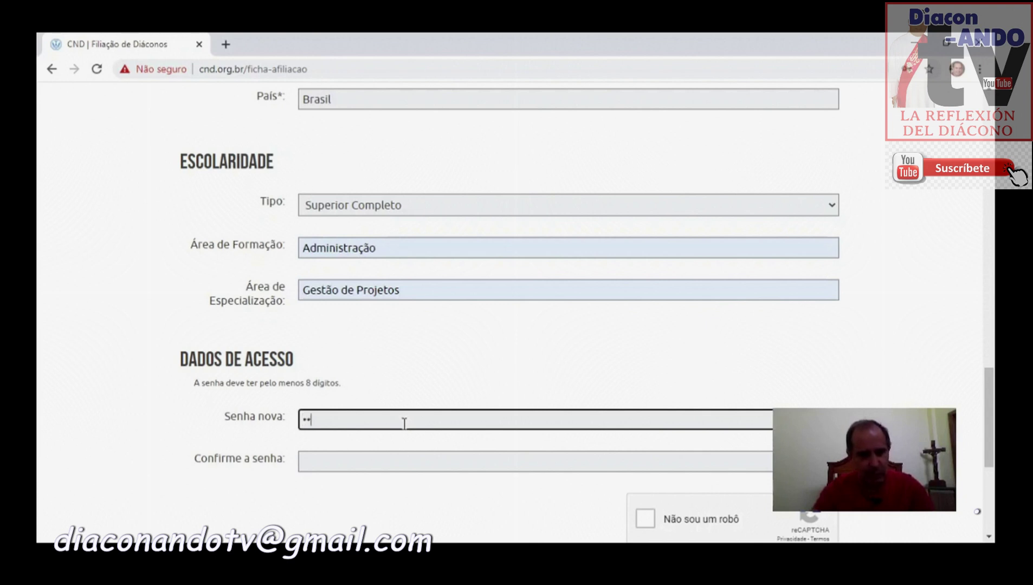
key(Tab)
text(*******)
key(Tab)
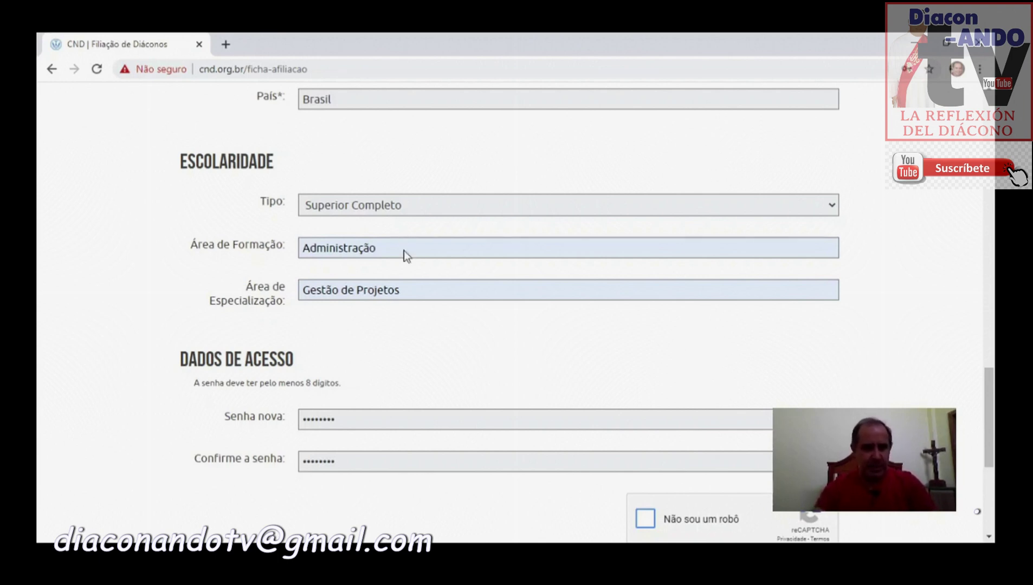
click(376, 347)
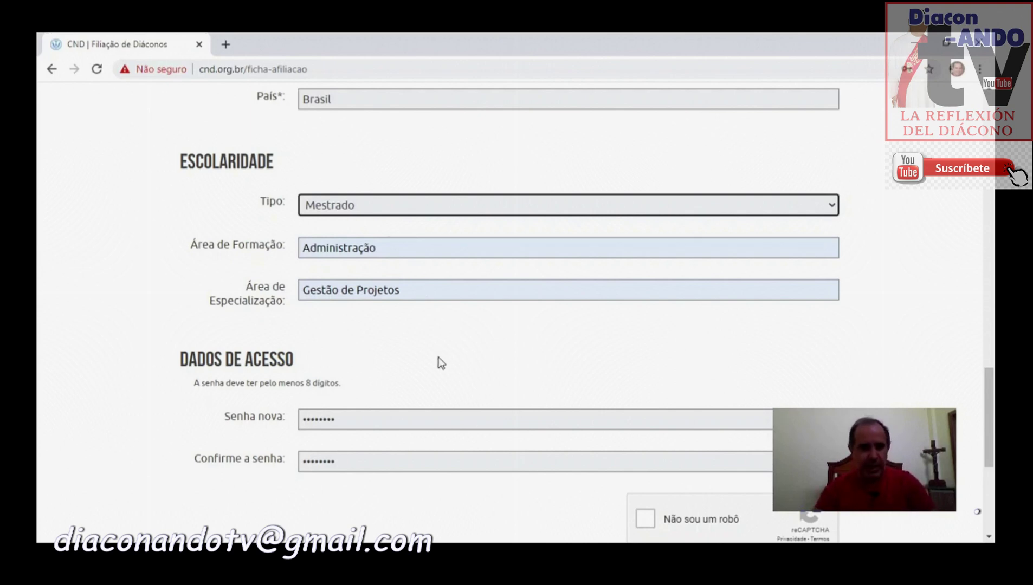
scroll(438, 360, up, 6)
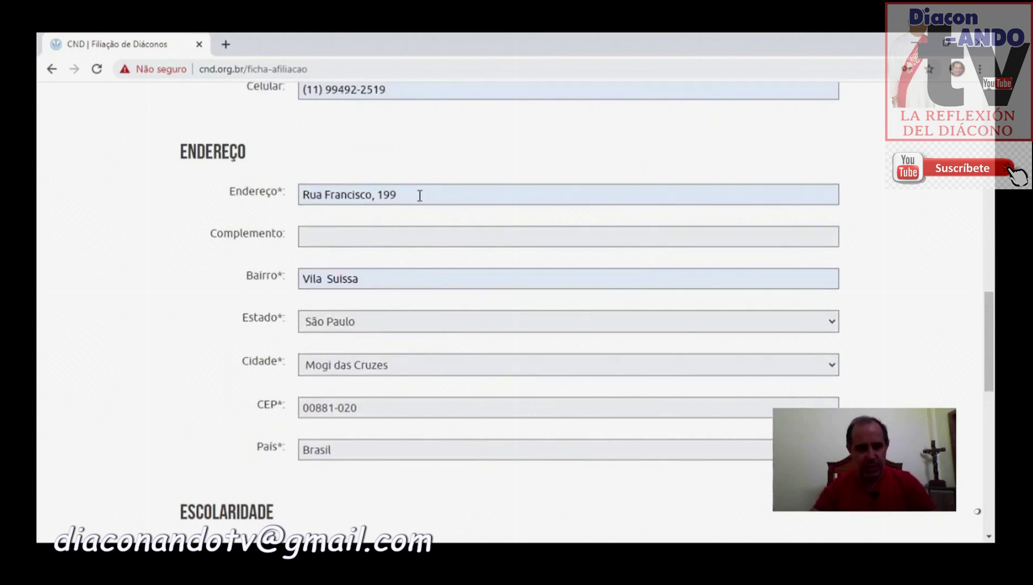
scroll(418, 280, up, 3)
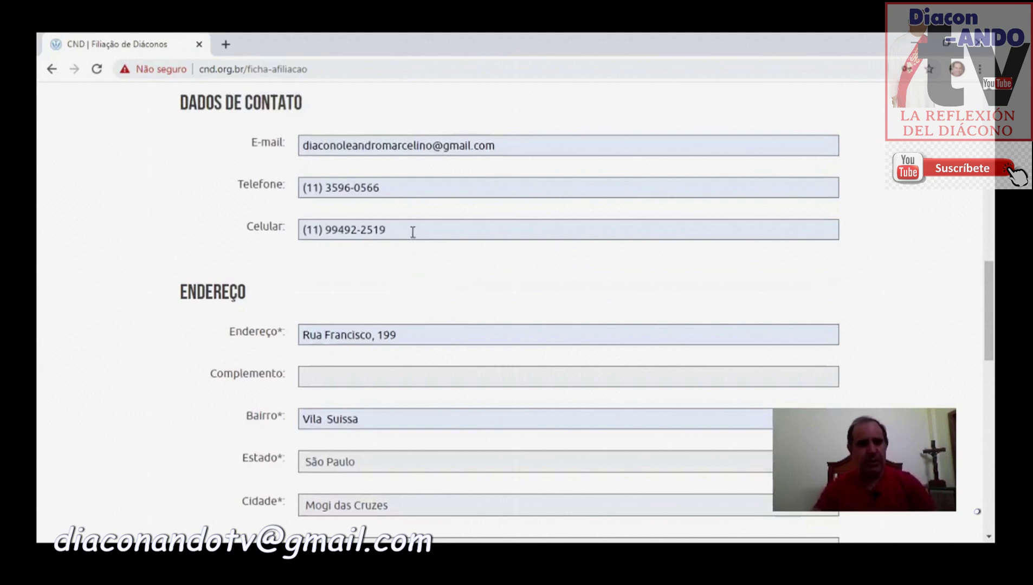
scroll(552, 287, down, 7)
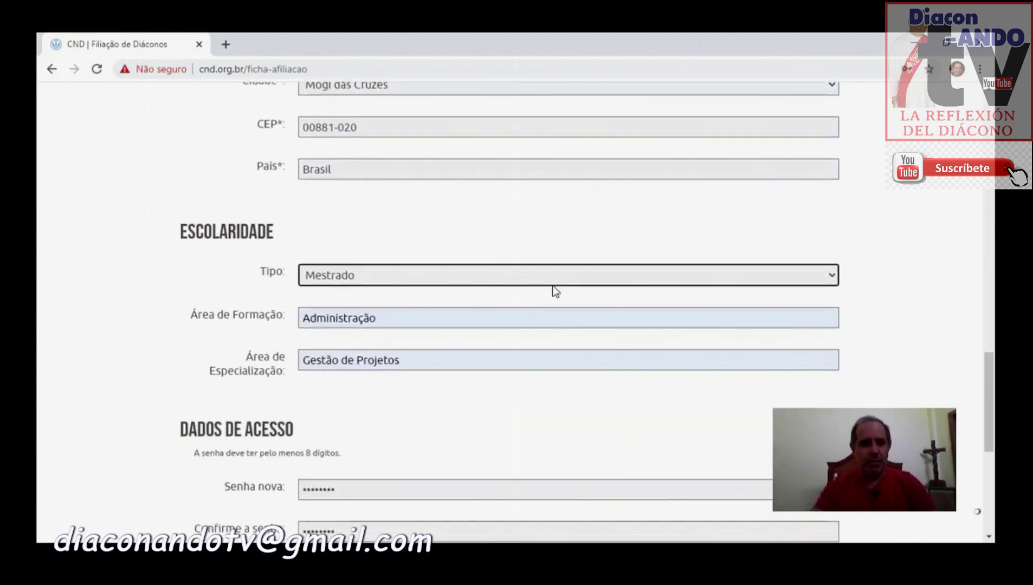
scroll(553, 291, up, 7)
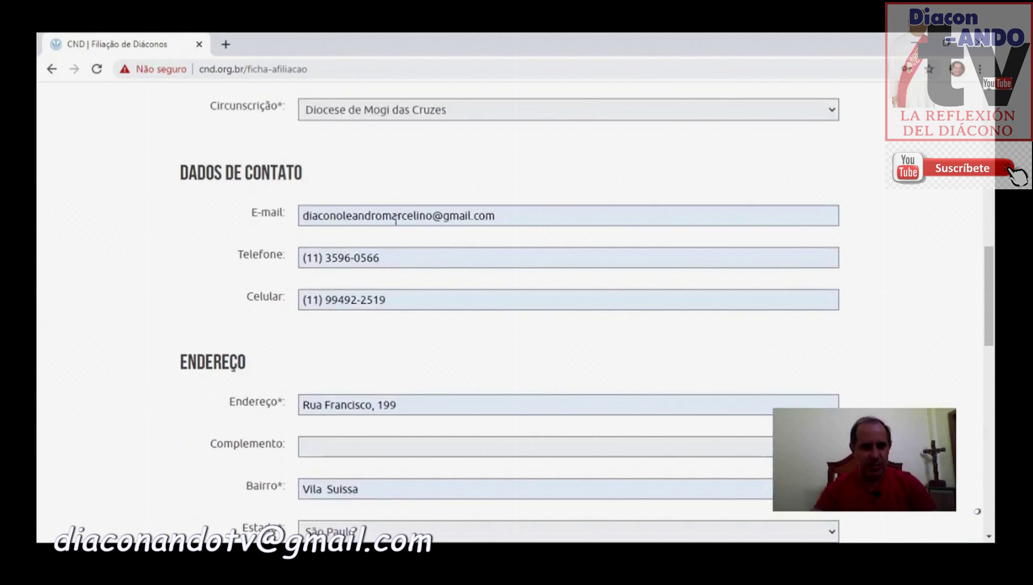
scroll(497, 299, down, 7)
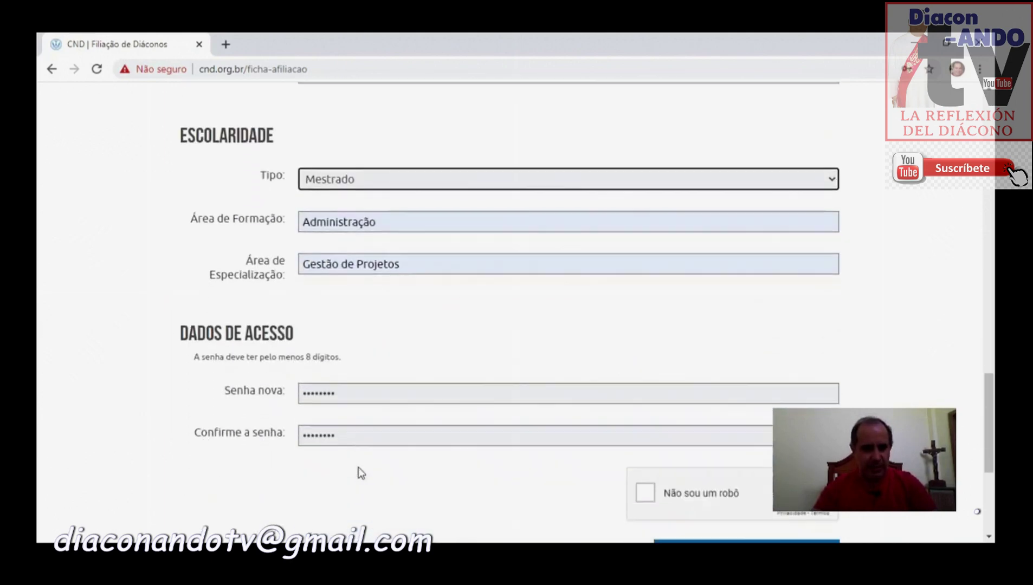
scroll(343, 352, down, 1)
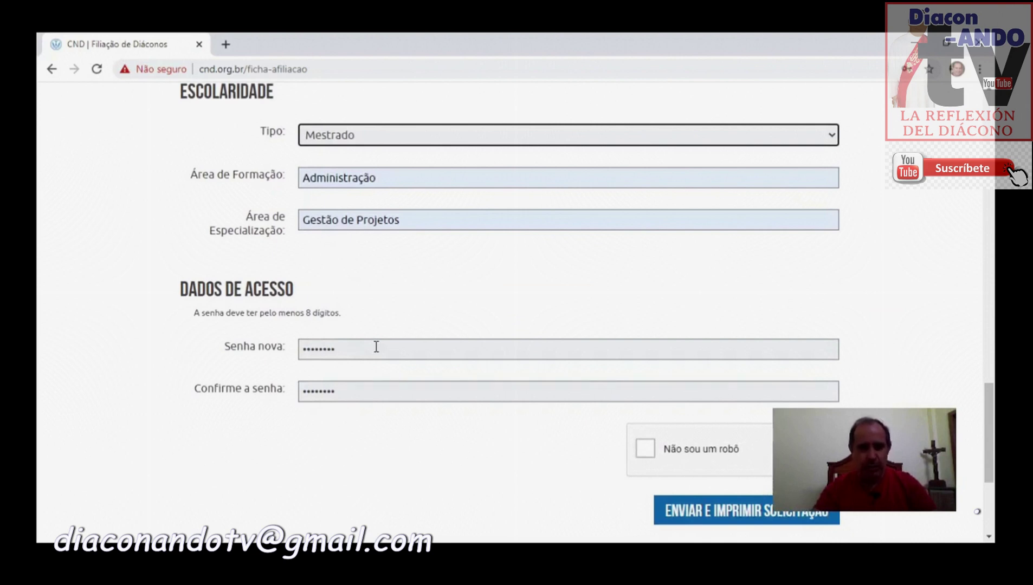
click(647, 449)
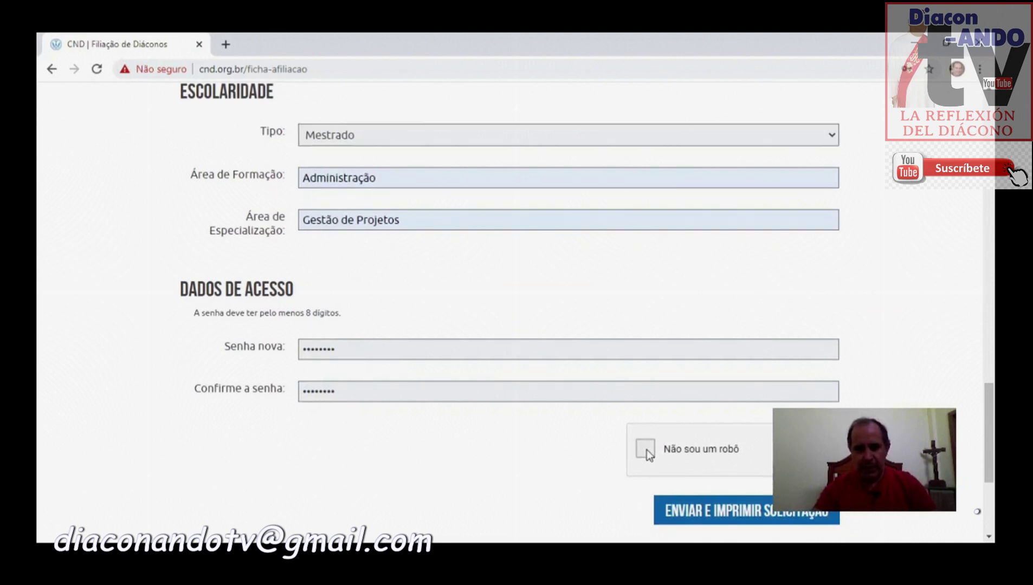
Step: Submit the application via 'Enviar e Imprimir Solicitação' to get the print preview
click(706, 512)
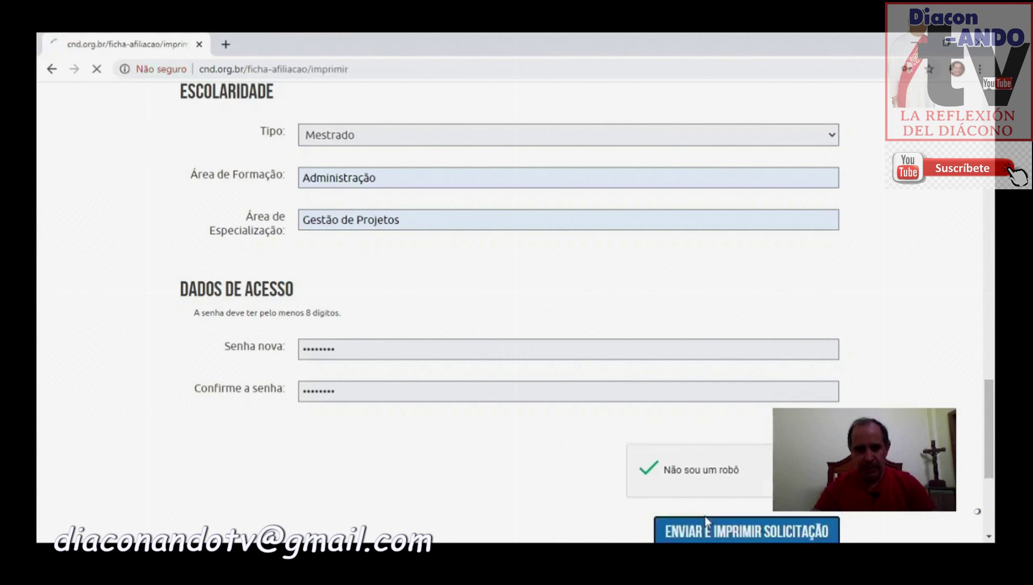
scroll(520, 483, down, 4)
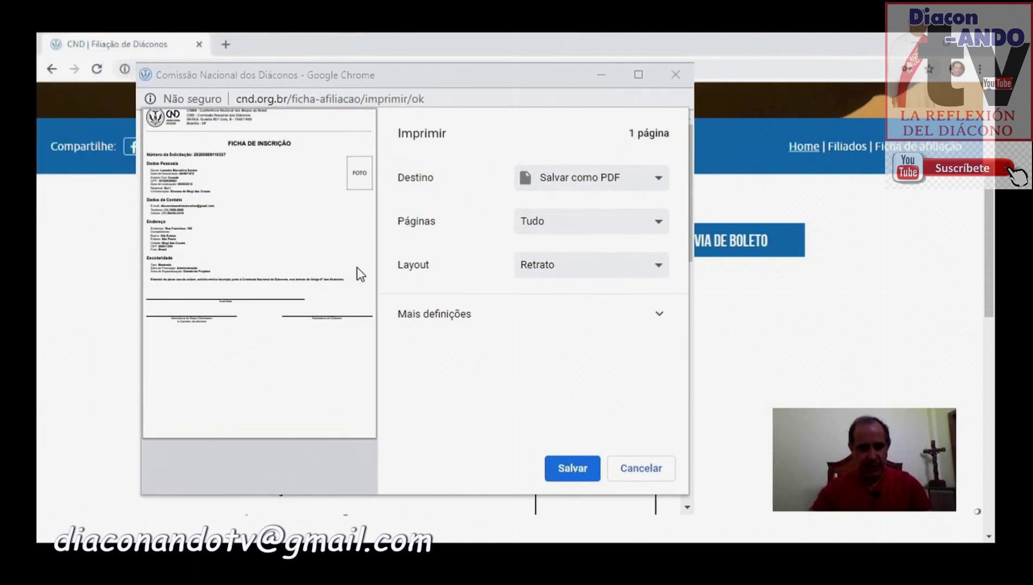
Step: Save the Ficha de Inscrição with destination 'Salvar como PDF' and close the print window
click(414, 401)
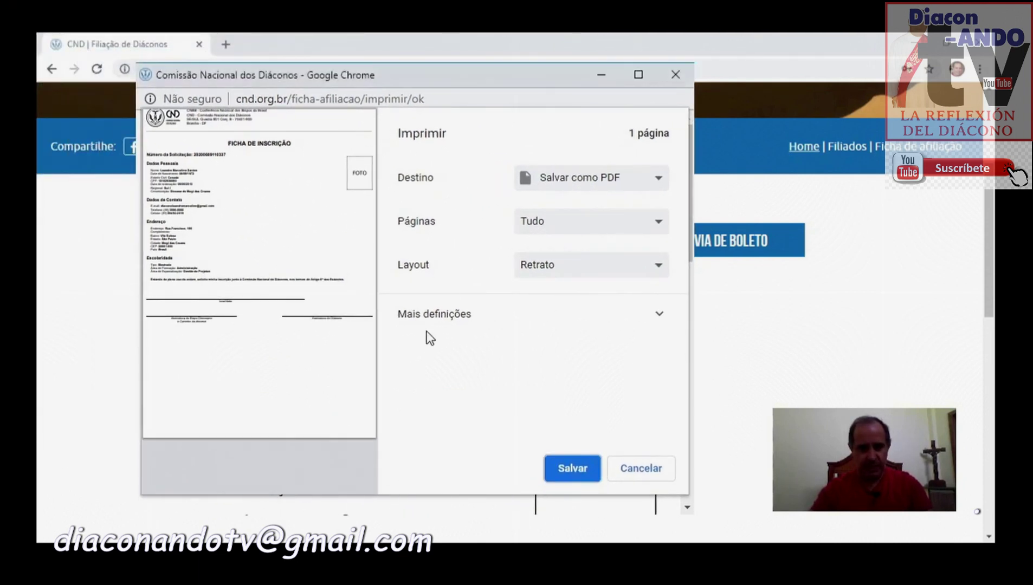
click(585, 182)
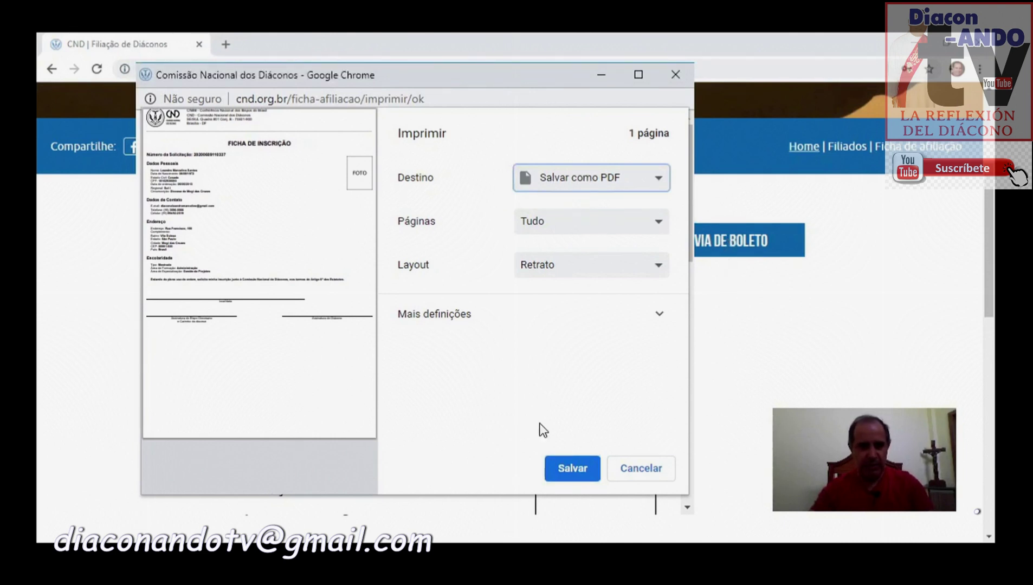
click(567, 466)
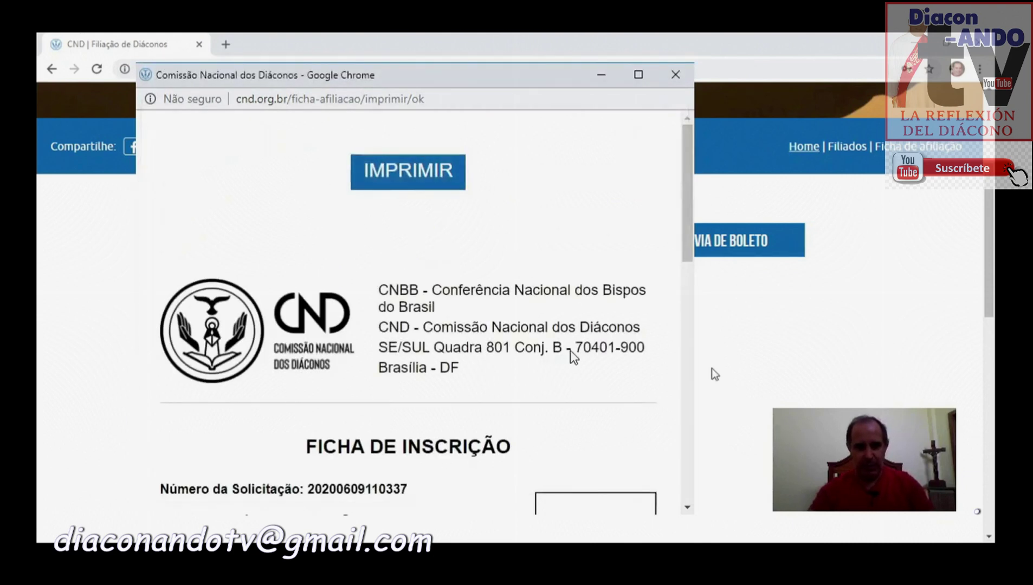
click(674, 73)
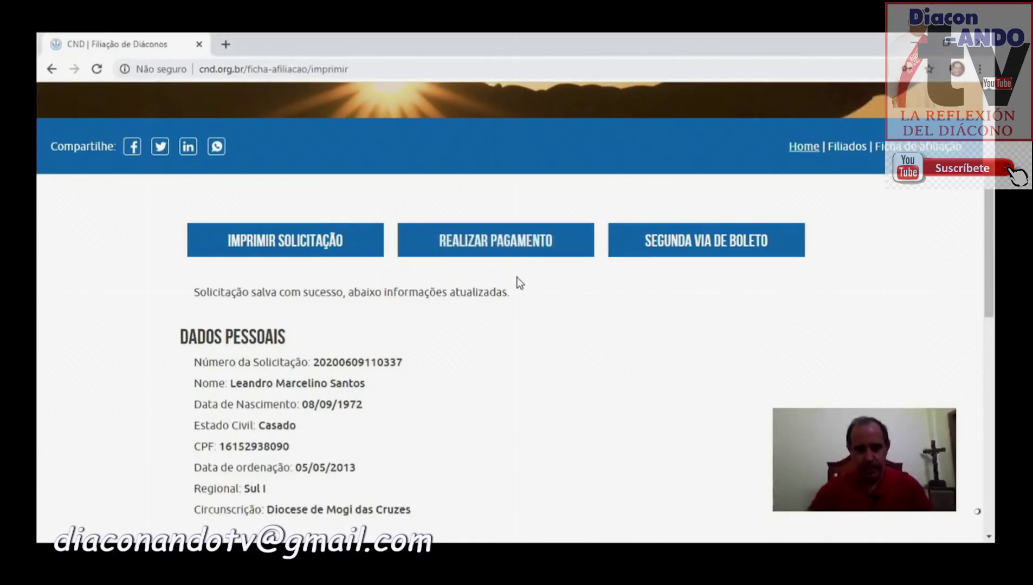
click(512, 239)
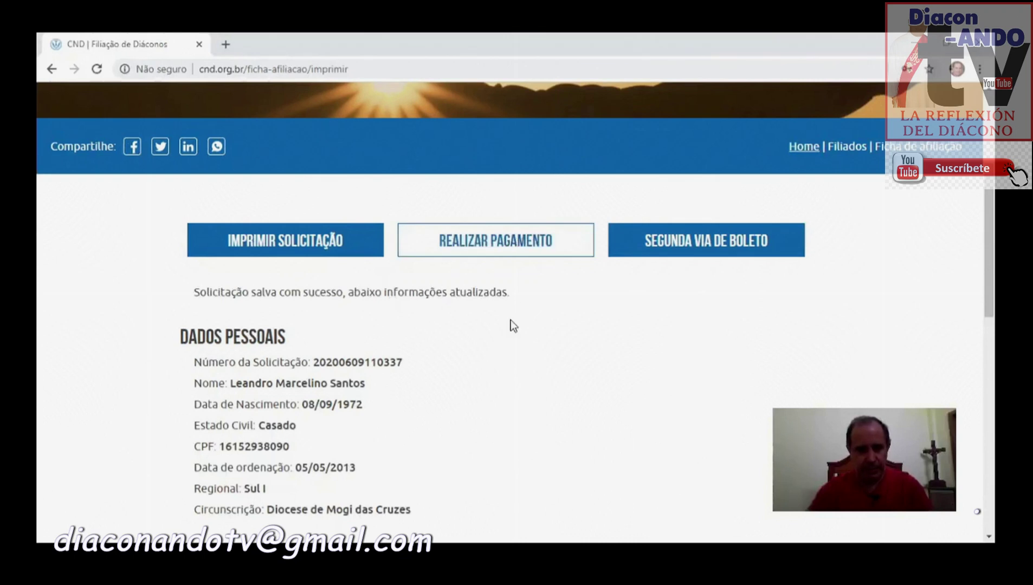